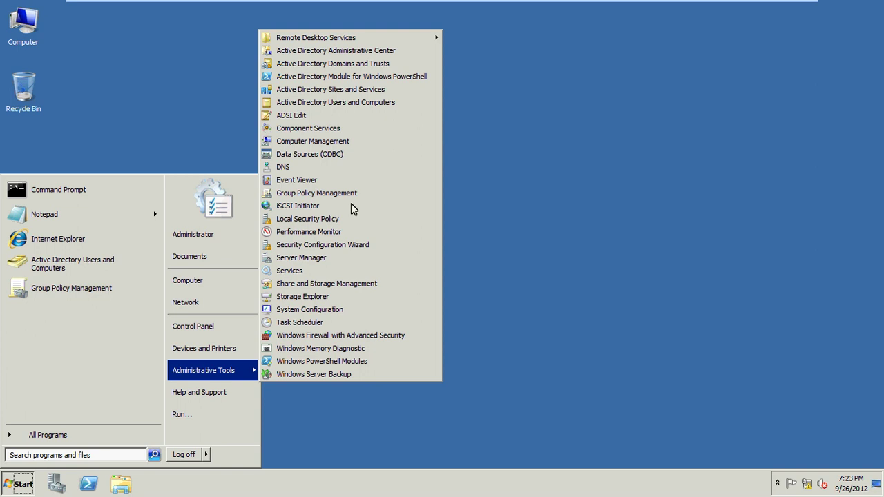
Review the user accounts in the TAZ organizational unit in Active Directory Users and Computers, including user01, and close the console.
left_click(376, 108)
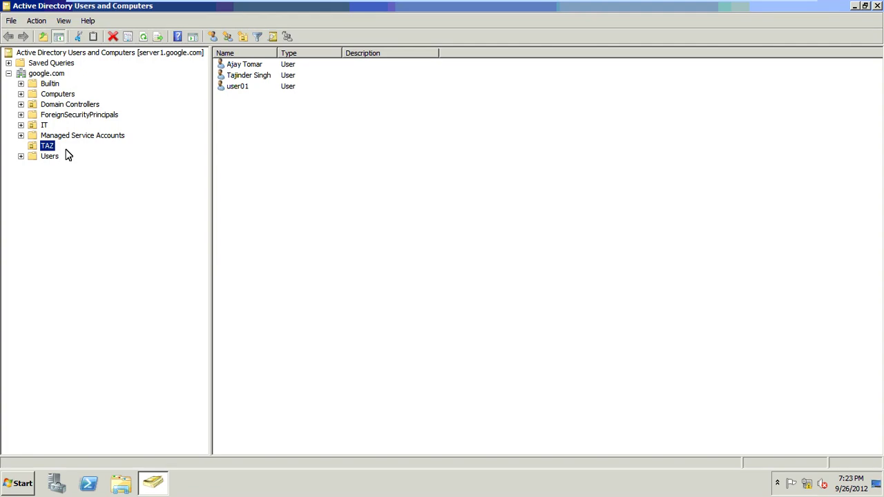
left_click(236, 75)
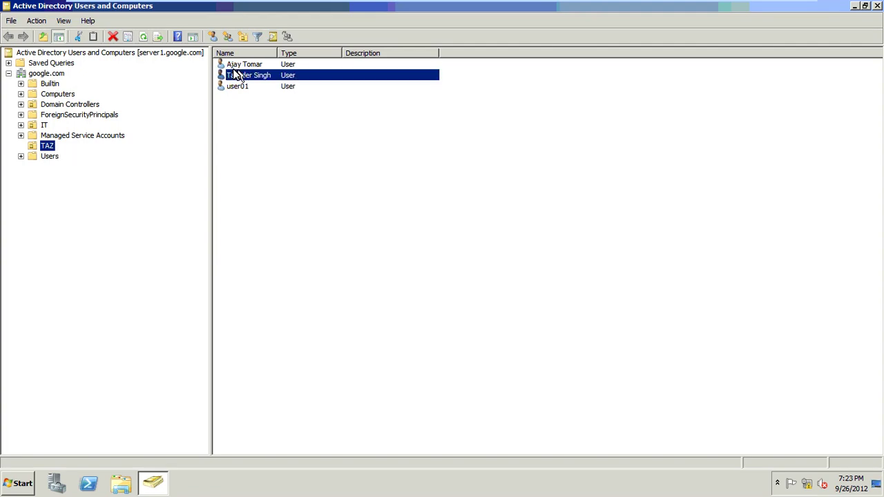
left_click(238, 66)
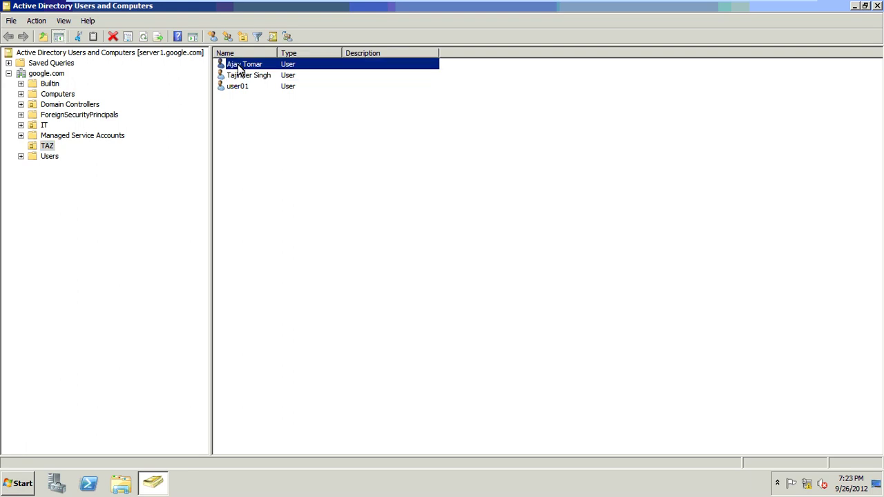
left_click(237, 87)
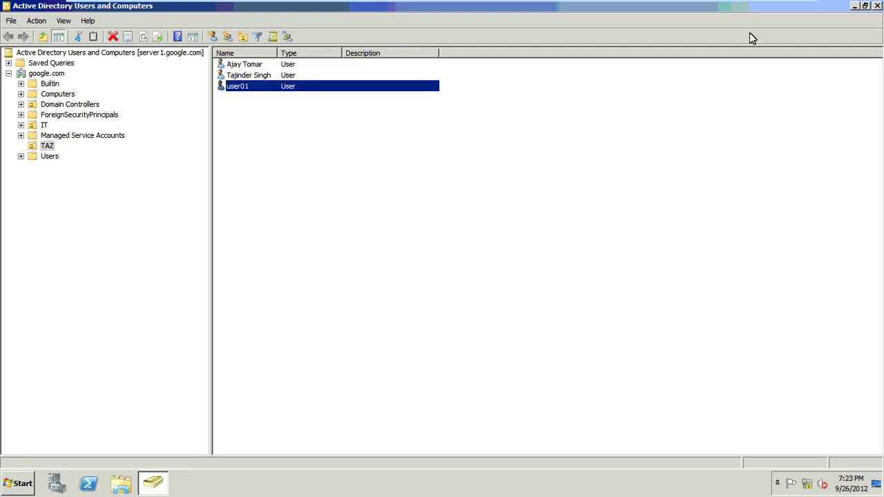
left_click(877, 6)
Launch the Group Policy Management console by running gpmc.msc.
left_click(17, 483)
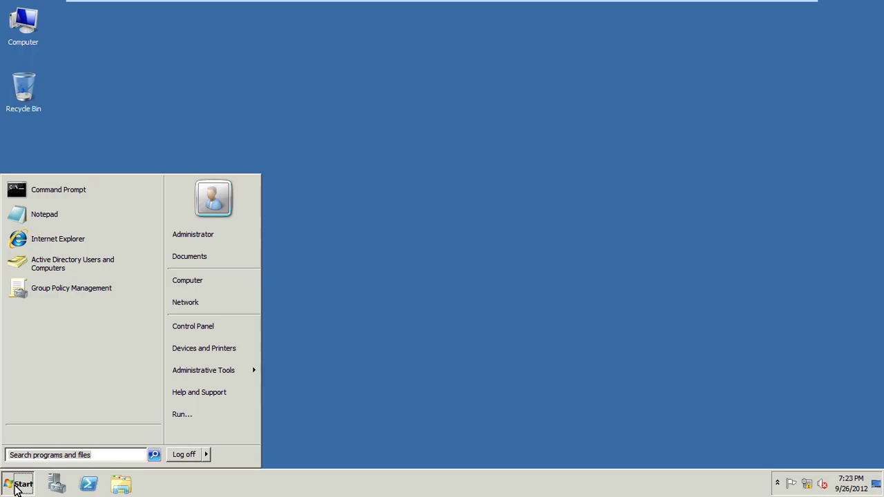
left_click(177, 413)
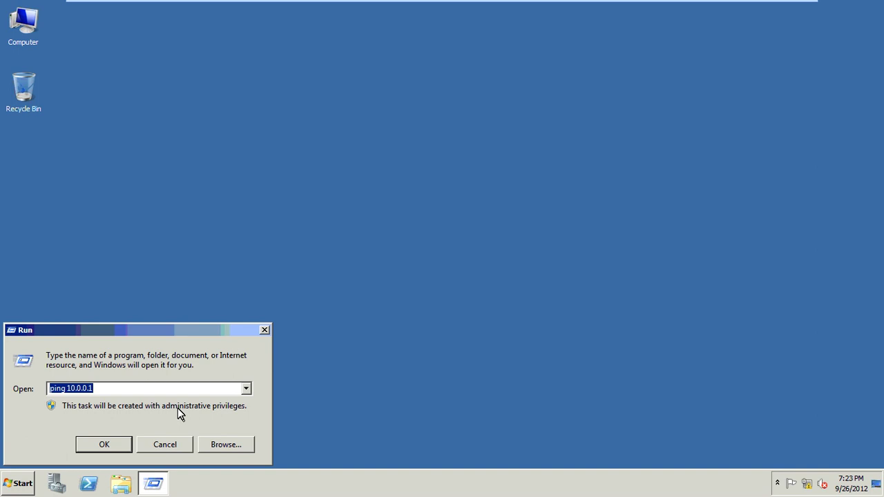
type("gp")
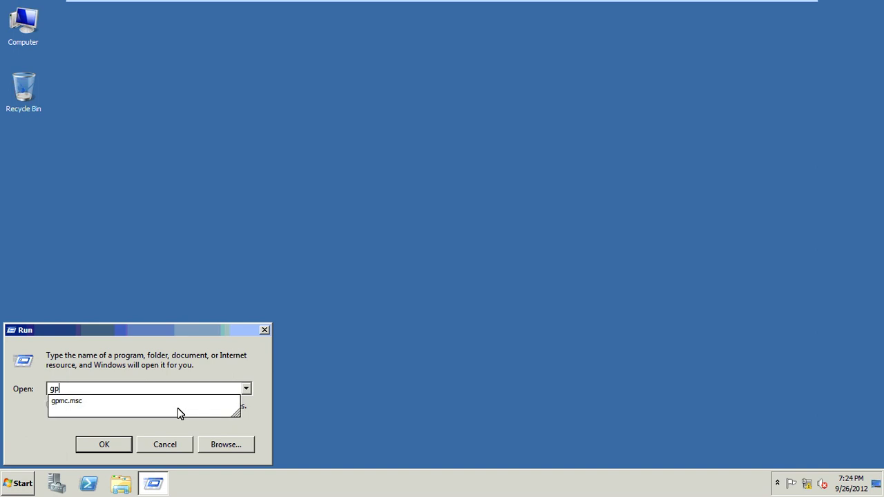
key("Down")
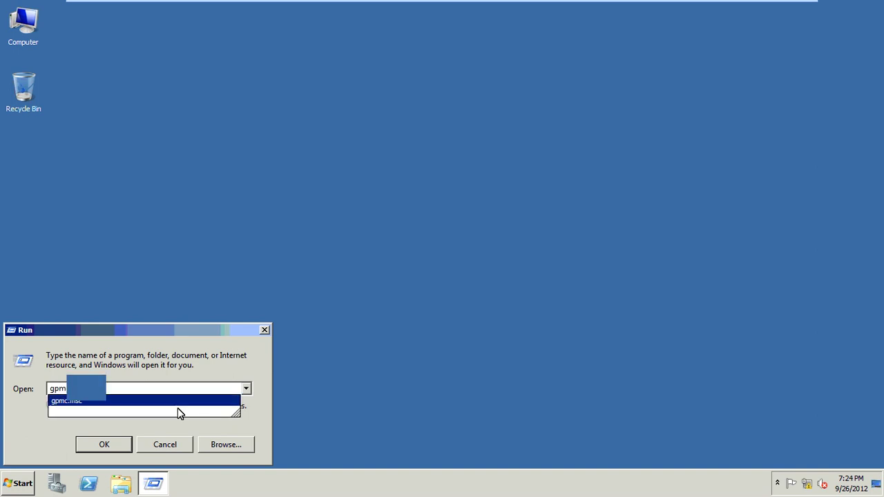
key("Return")
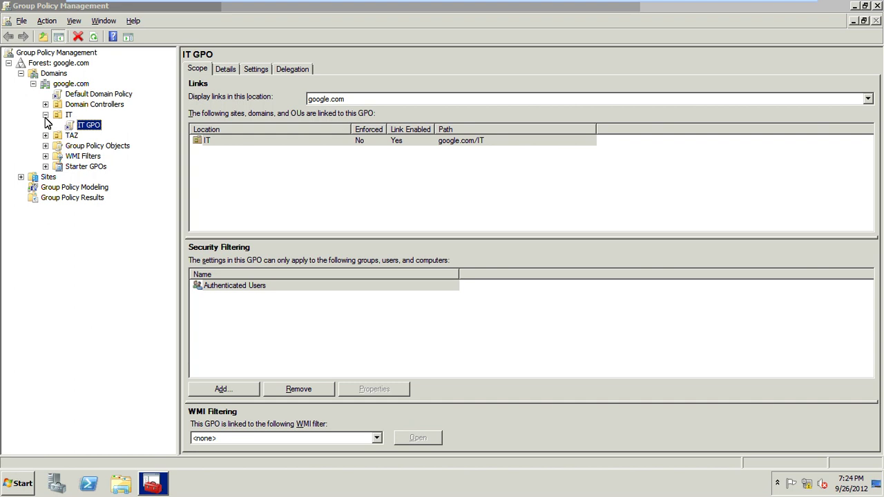
Open the TAZ GPO linked to the TAZ organizational unit for editing in a maximized editor with a wider console tree.
left_click(45, 116)
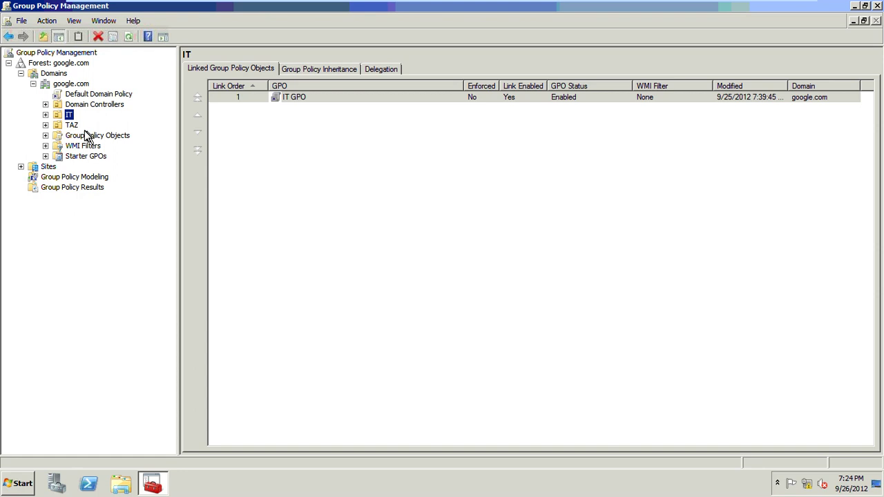
left_click(45, 125)
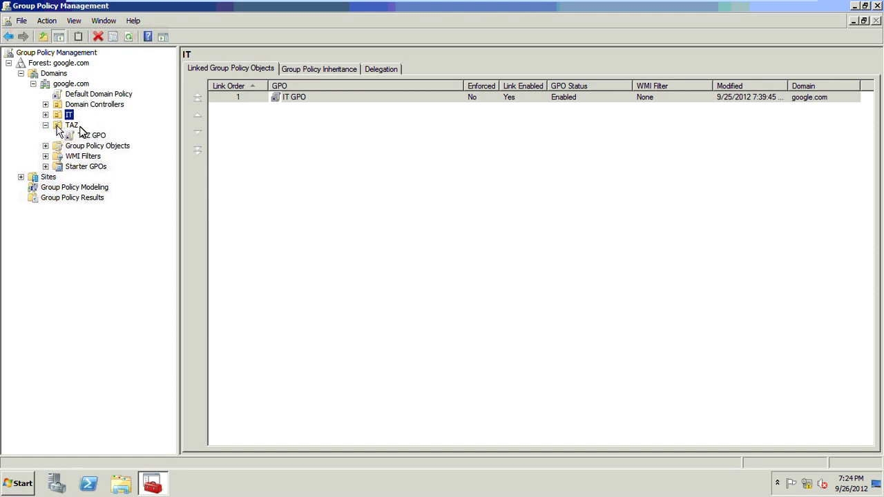
right_click(84, 134)
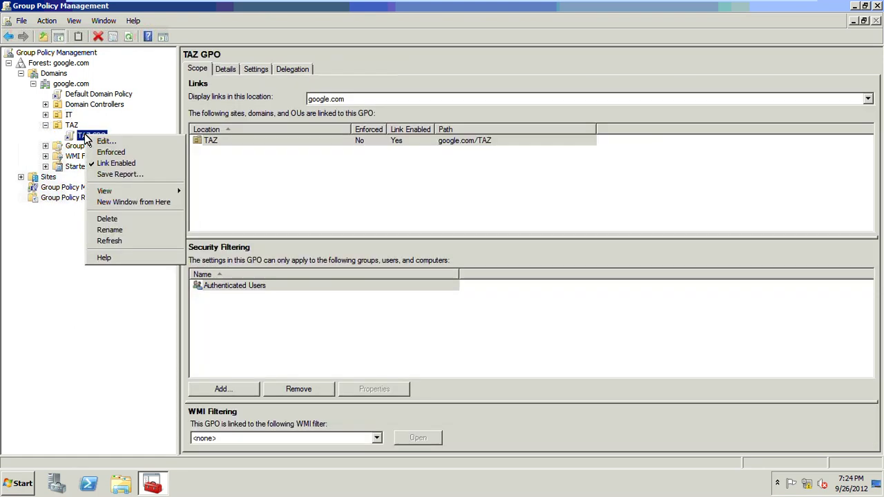
left_click(105, 141)
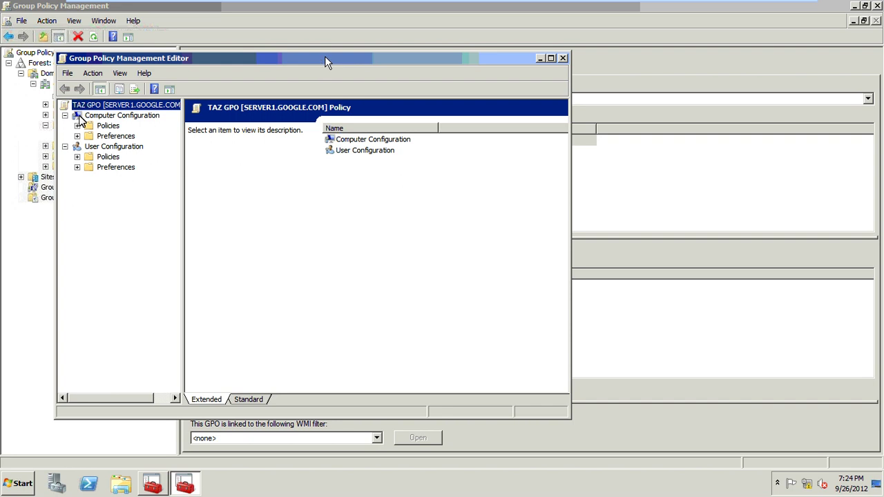
double_click(320, 59)
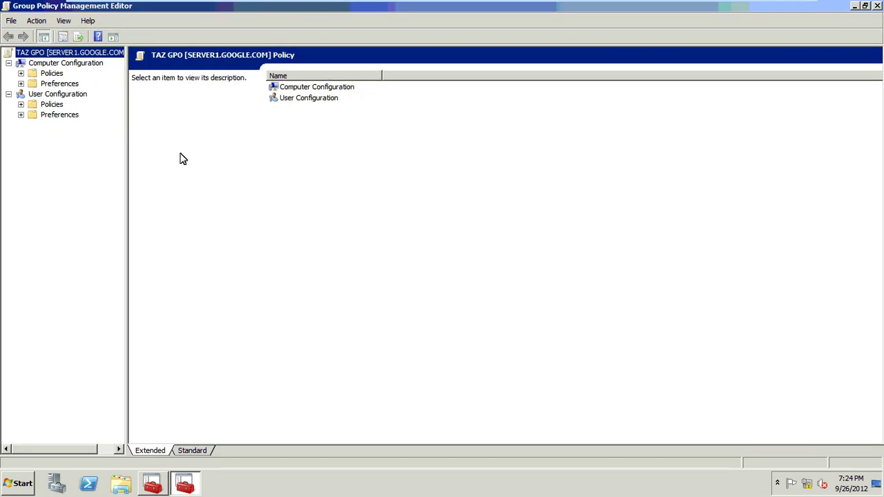
left_click_drag(128, 159, 178, 161)
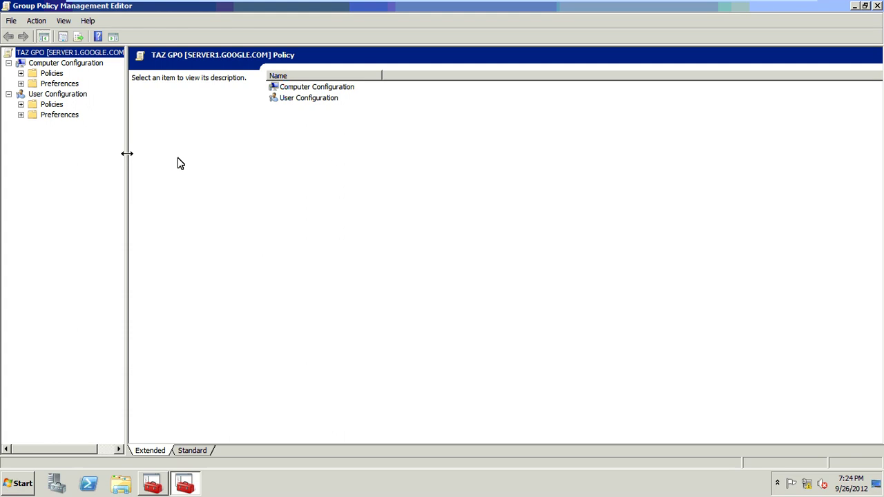
Display Software installation within the Software Settings of the User Configuration policies.
left_click(68, 97)
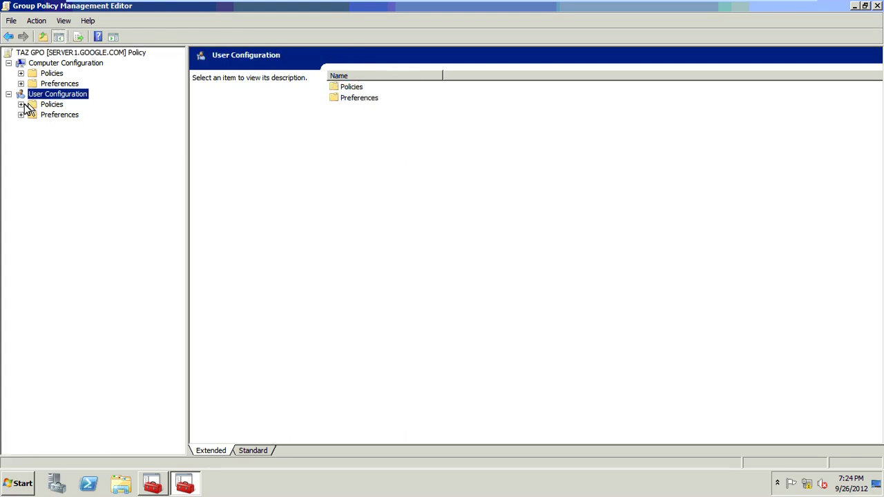
left_click(21, 104)
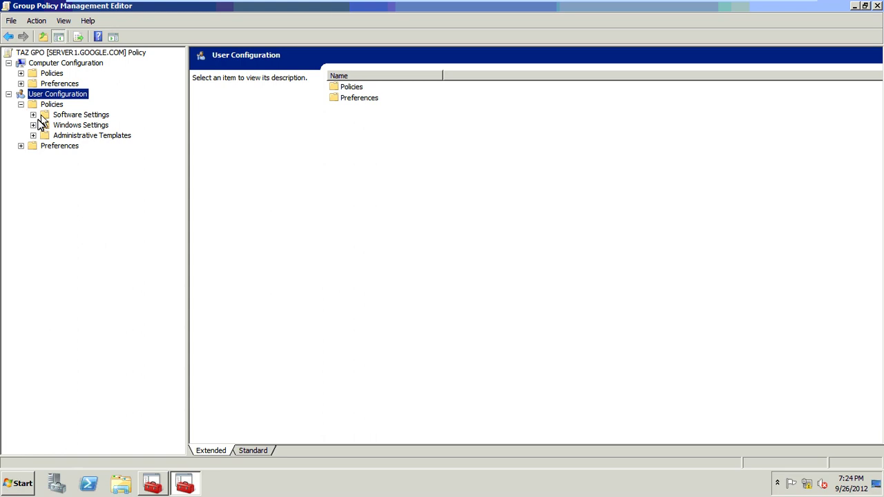
left_click(33, 115)
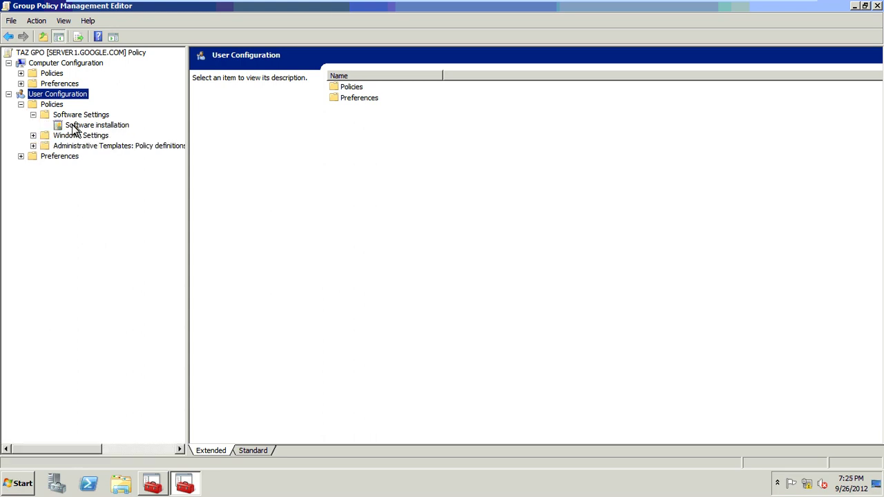
left_click(69, 125)
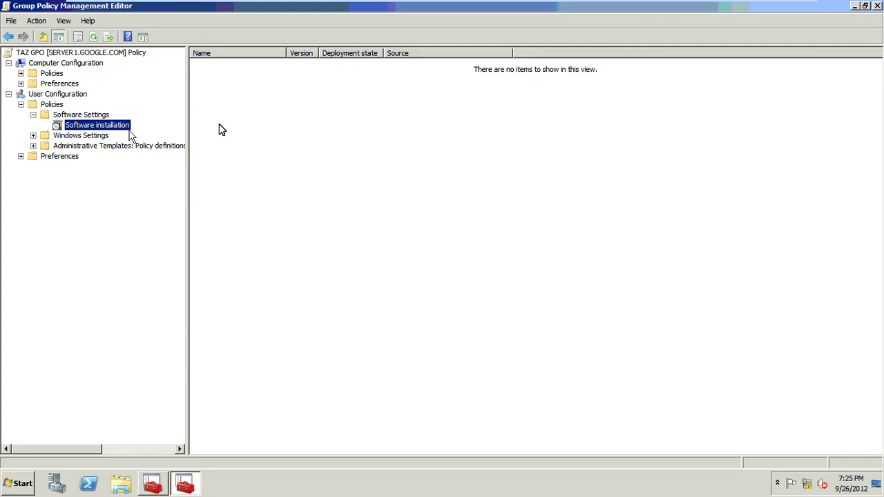
Minimize both Group Policy windows and open Local Disk (C:) in Windows Explorer.
left_click(856, 6)
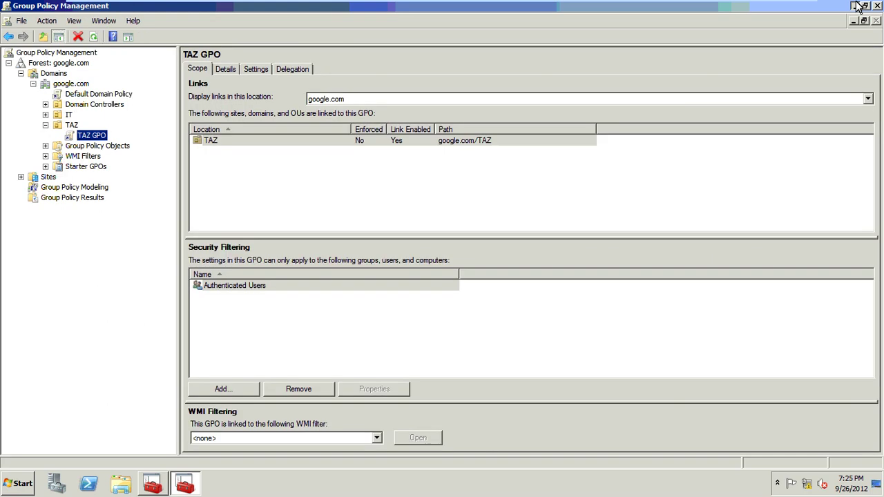
left_click(854, 7)
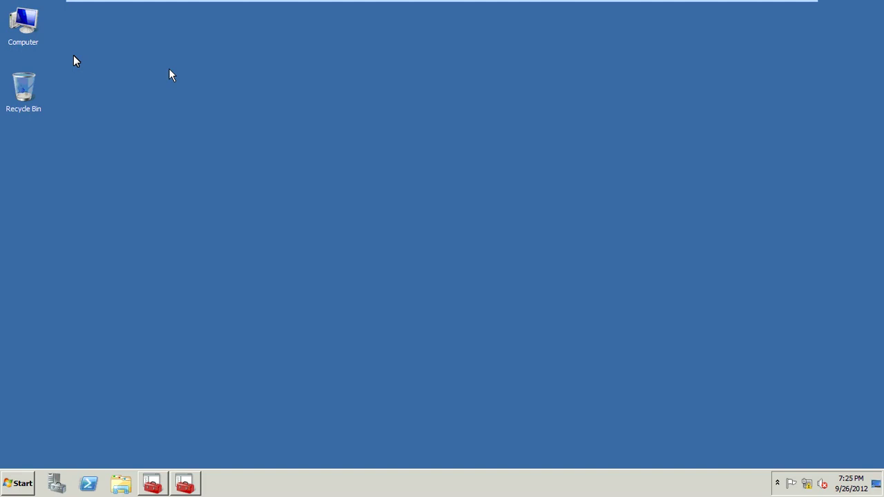
double_click(28, 43)
double_click(185, 94)
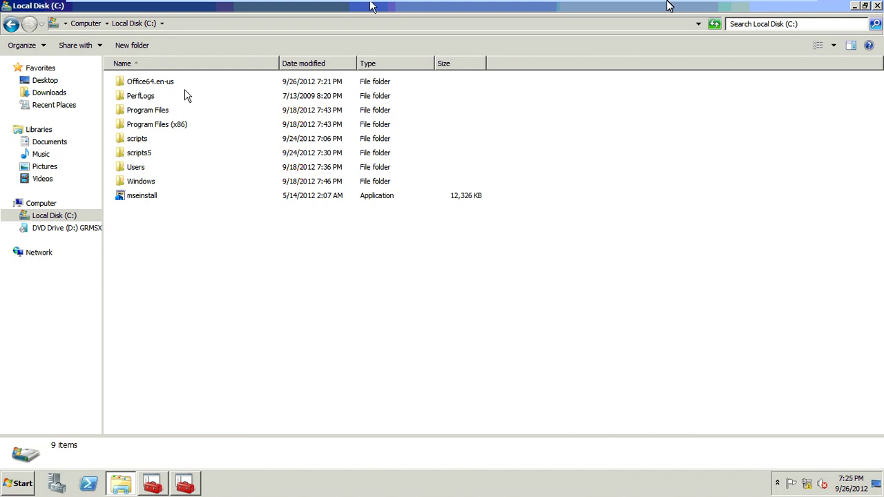
mouse_move(773, 6)
key("ctrl+alt+Return")
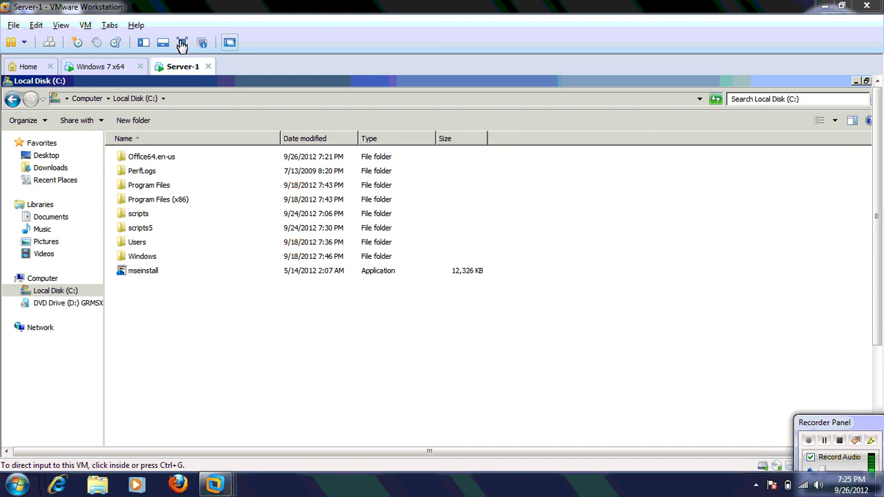
key("ctrl+alt+Return")
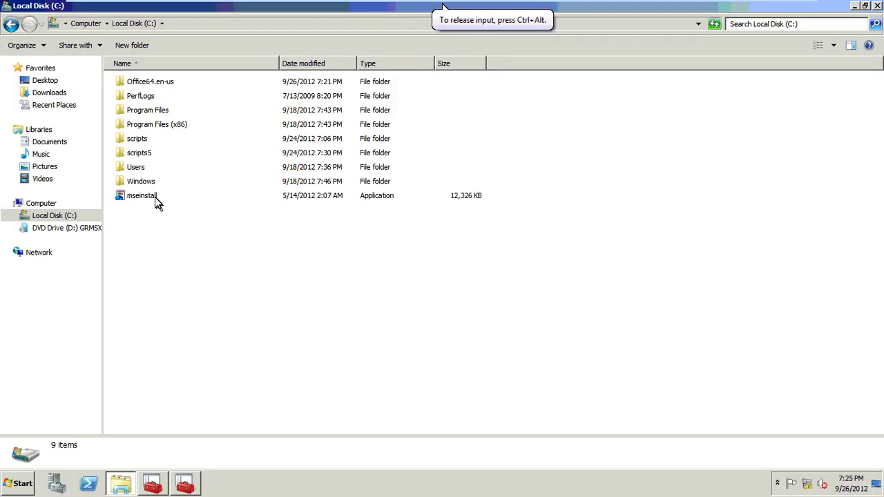
Create a new folder named mse in the root of Local Disk (C:).
left_click(155, 197)
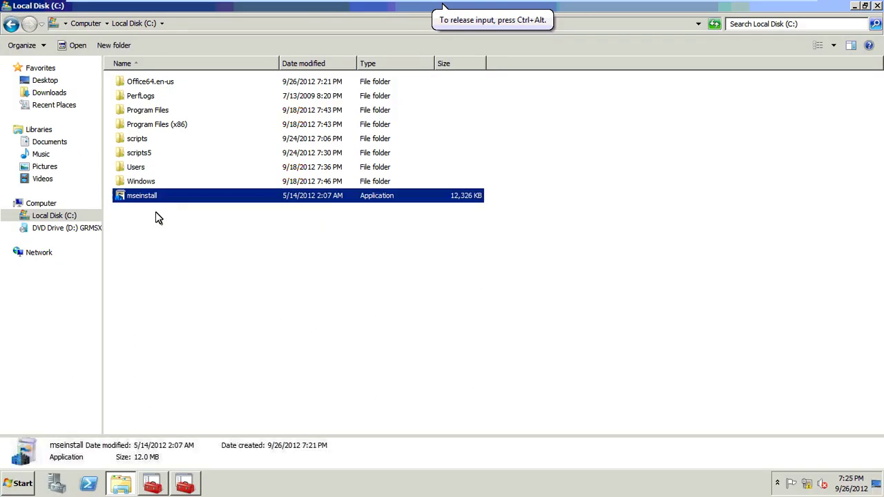
right_click(155, 214)
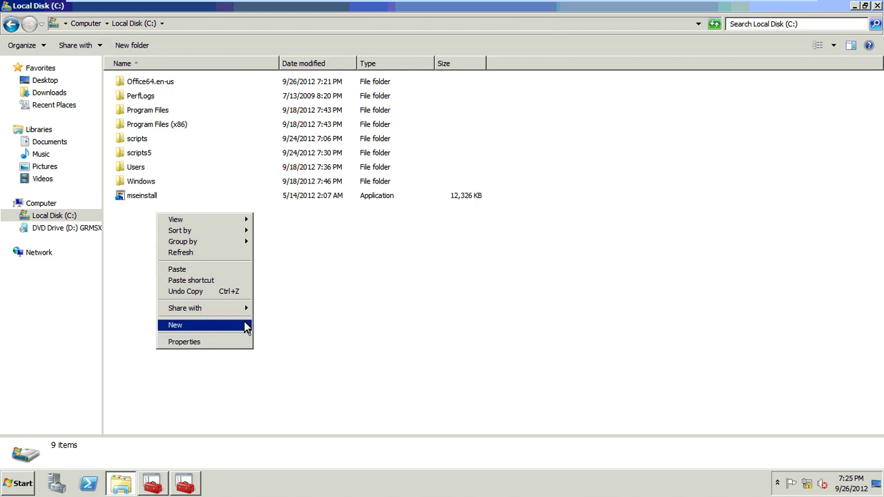
left_click(259, 326)
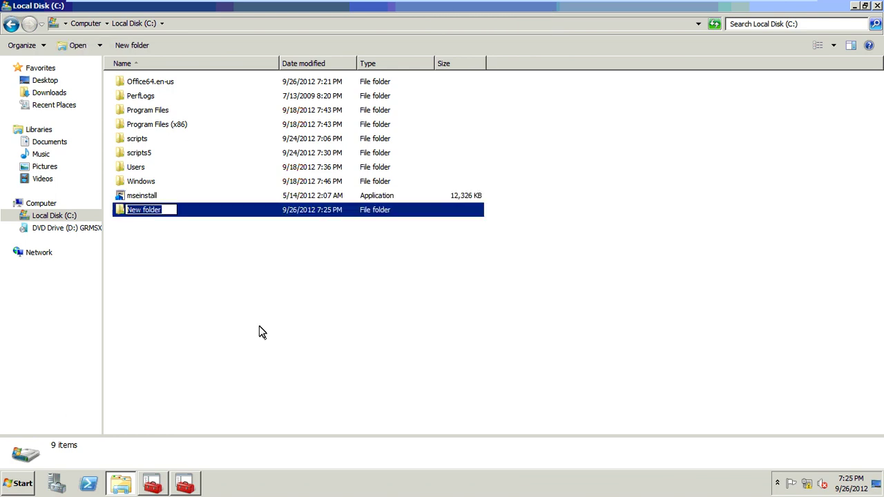
type("mse")
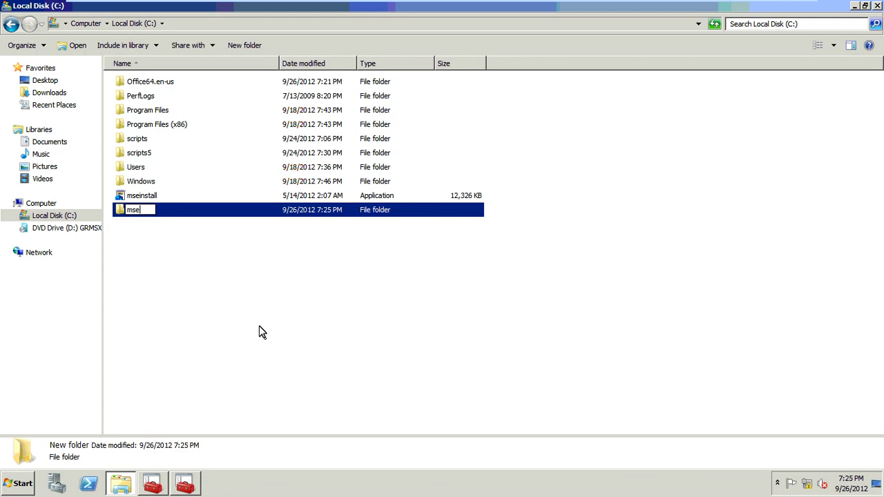
key("Return")
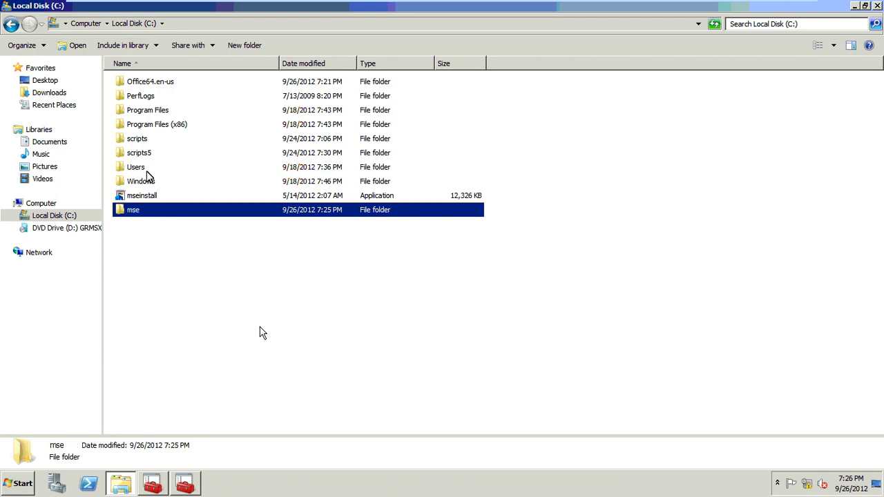
Move the mseinstall application from the root of drive C: into the mse folder.
left_click(149, 196)
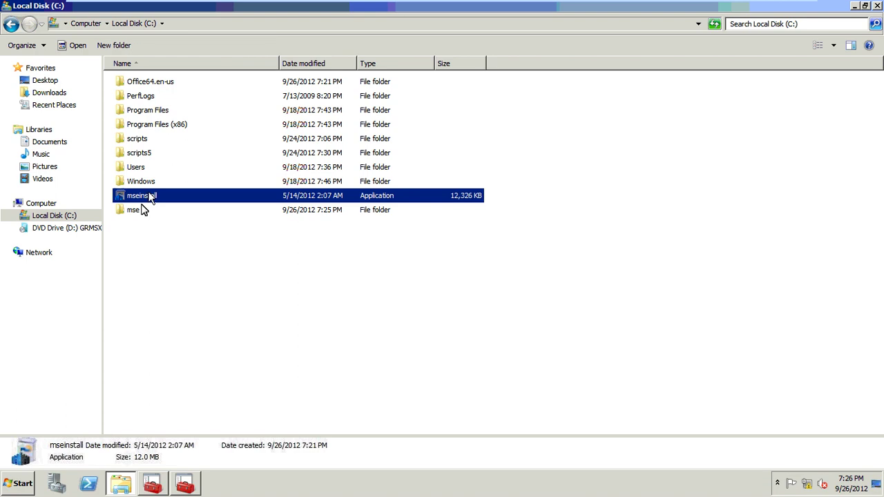
left_click(145, 213)
double_click(145, 207)
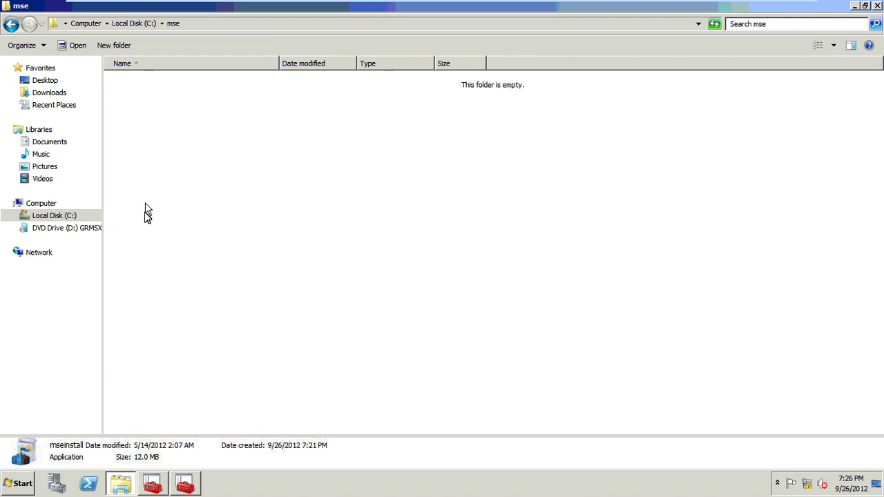
right_click(145, 205)
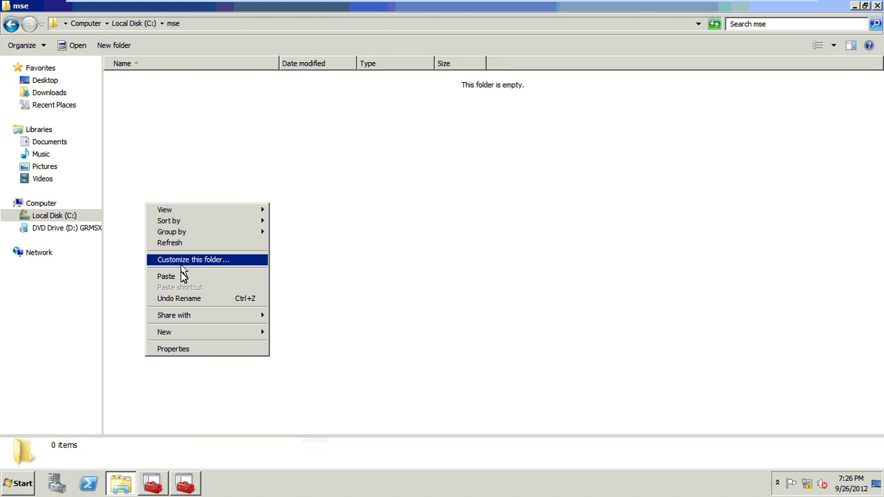
left_click(183, 276)
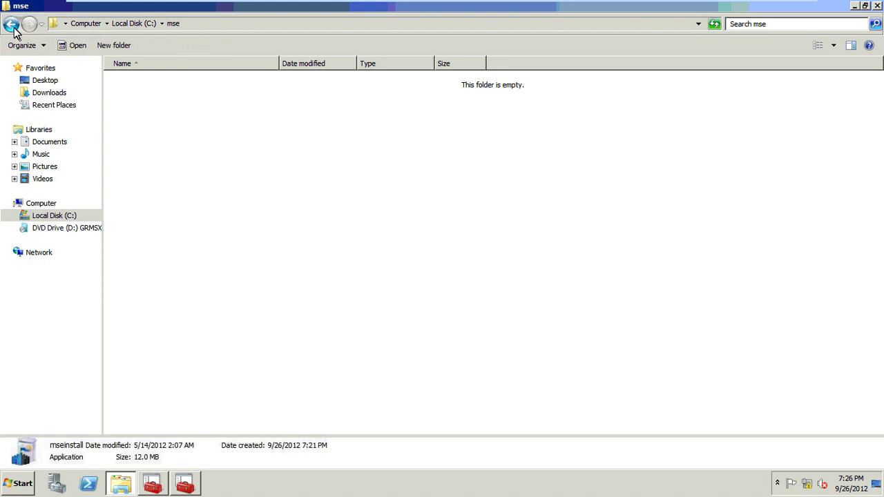
Return to Local Disk (C:) and turn on folder sharing for the mse folder in Advanced Sharing.
key("BackSpace")
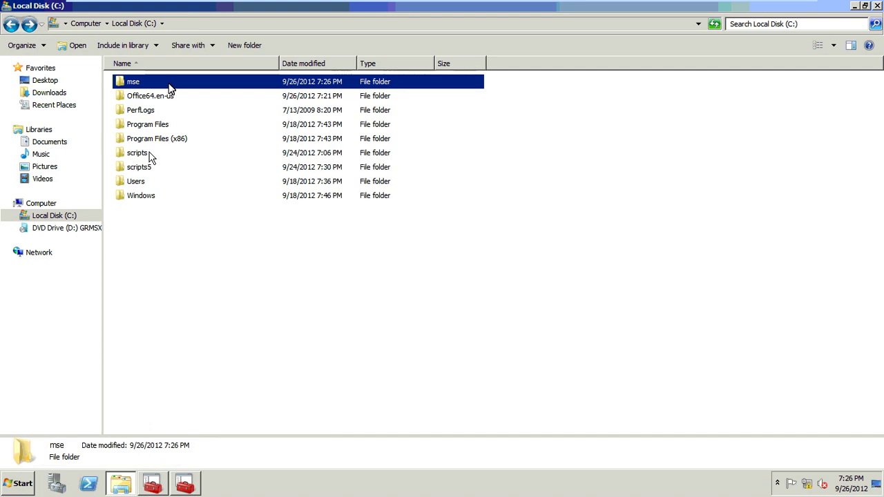
key("Menu")
left_click(203, 239)
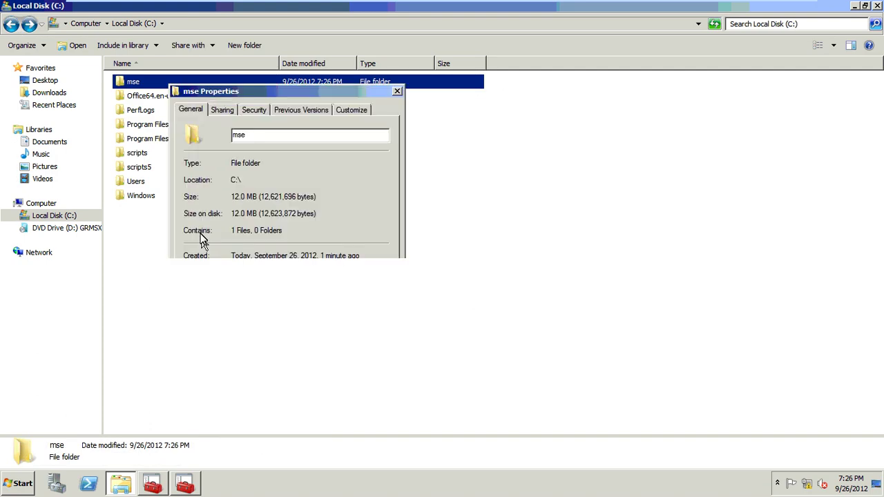
left_click(225, 116)
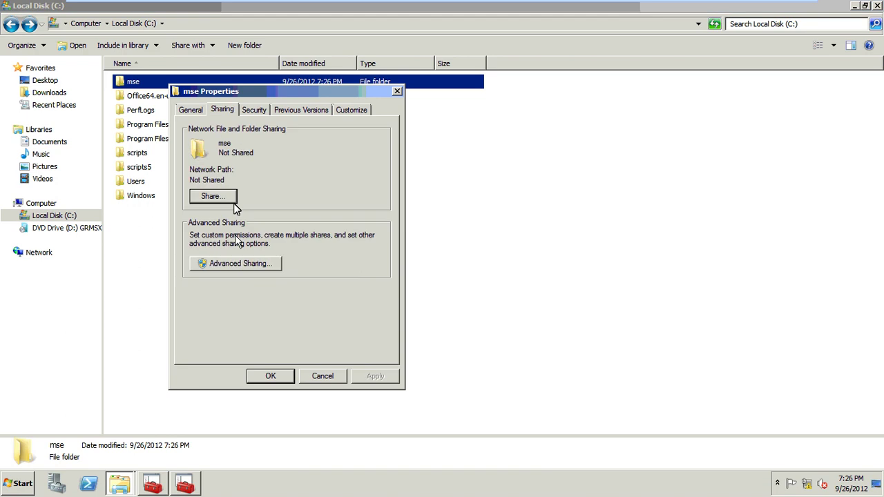
left_click(237, 261)
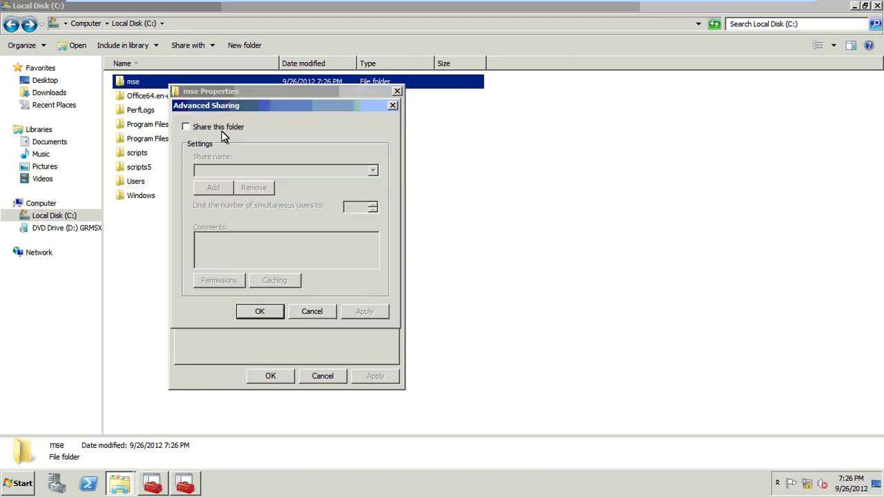
left_click(223, 130)
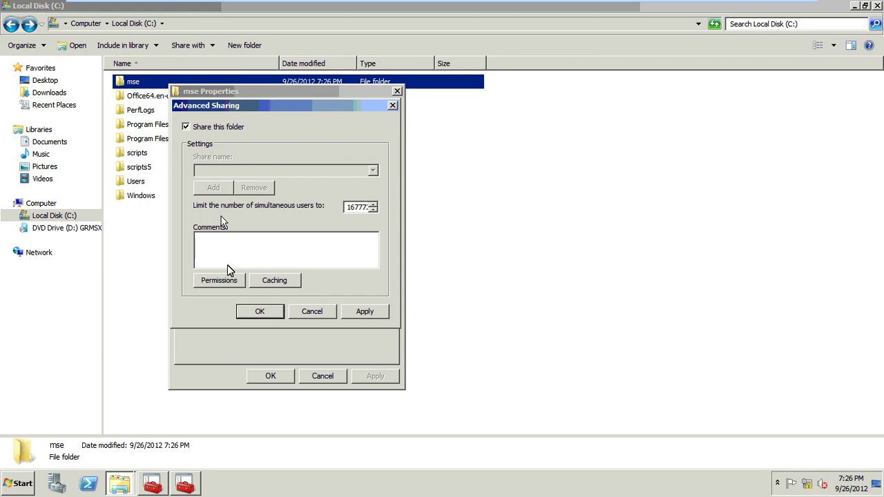
Allow Everyone the Change and Full Control share permissions on mse, and apply the sharing settings.
left_click(230, 279)
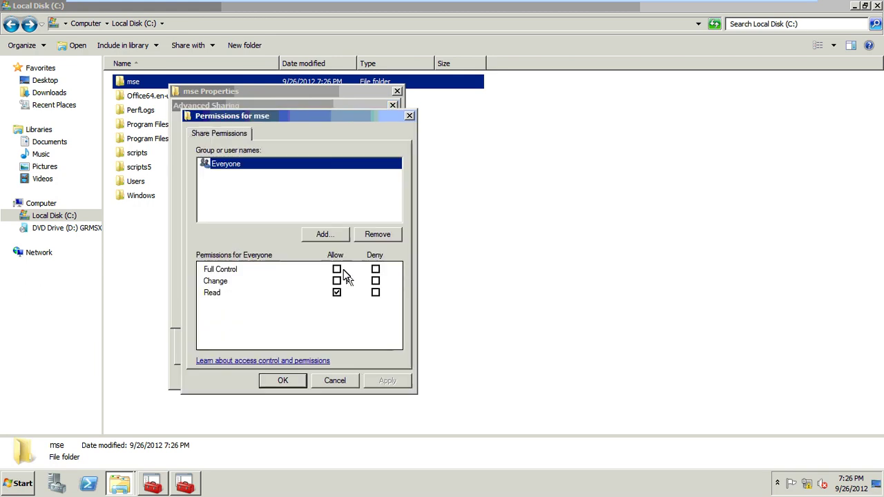
left_click(336, 281)
left_click(336, 270)
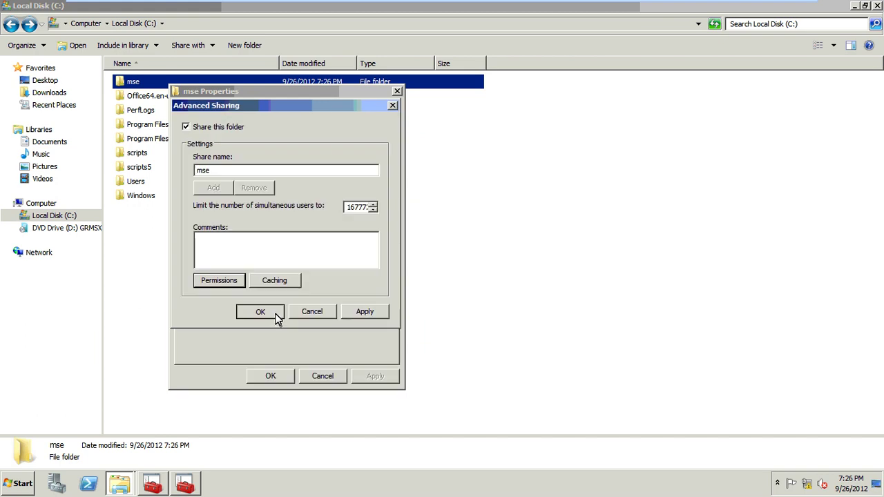
left_click(274, 315)
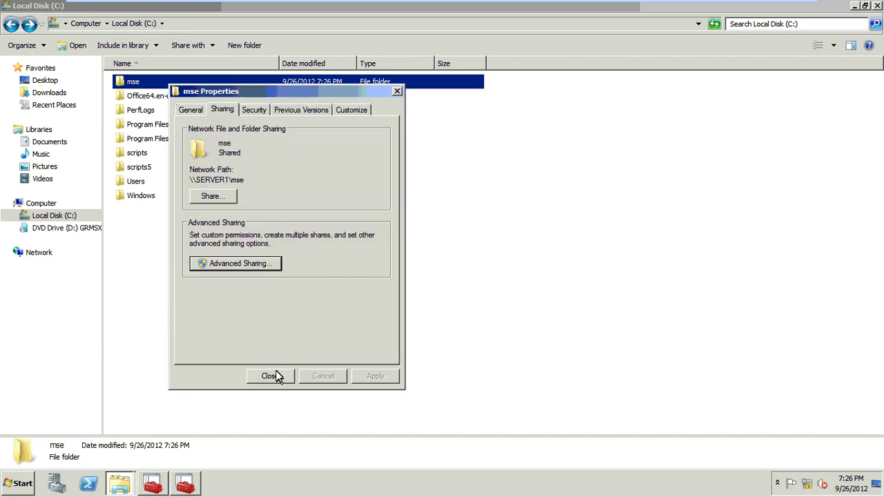
left_click(275, 375)
Share the Office64.en-us folder on drive C: through Advanced Sharing, confirming its share permissions for Everyone.
left_click(194, 99)
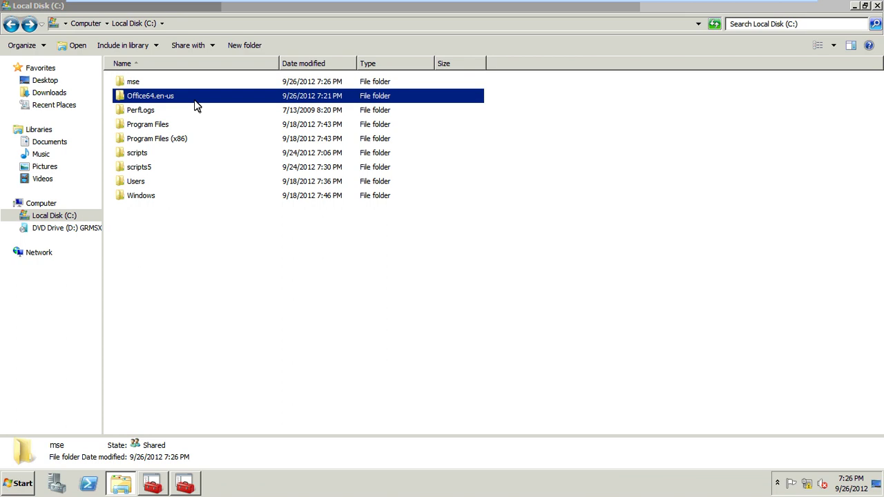
right_click(194, 100)
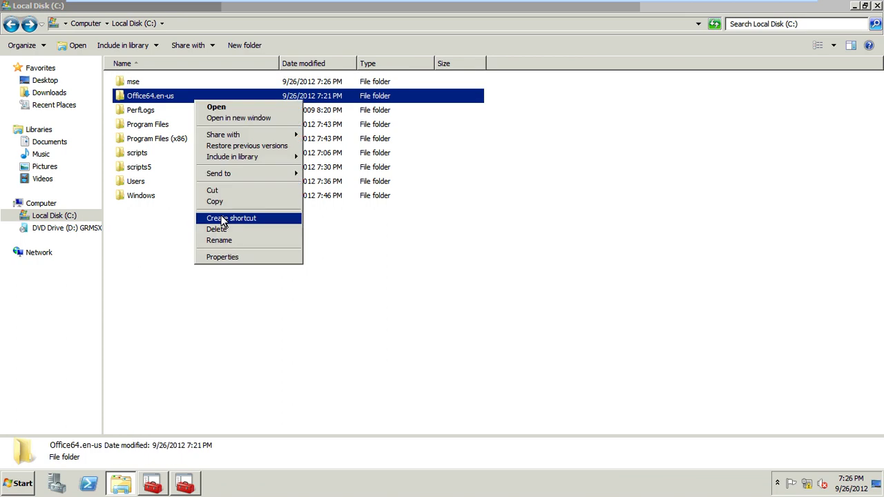
left_click(233, 258)
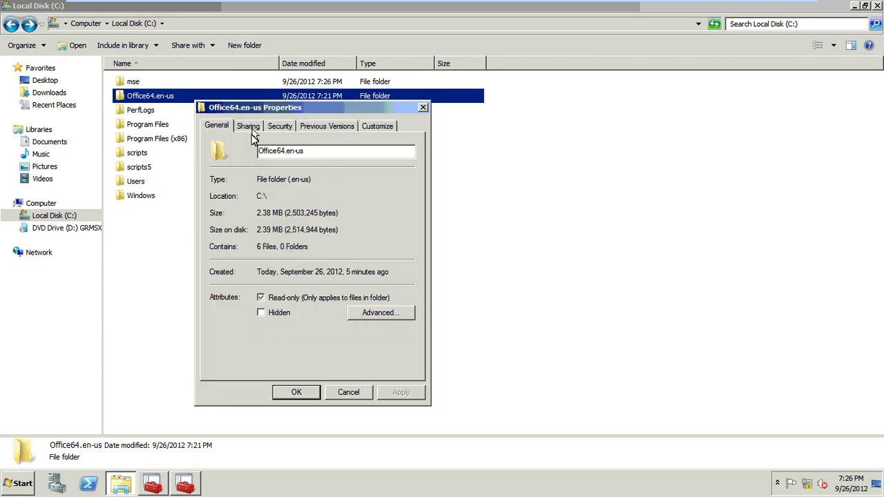
left_click(251, 133)
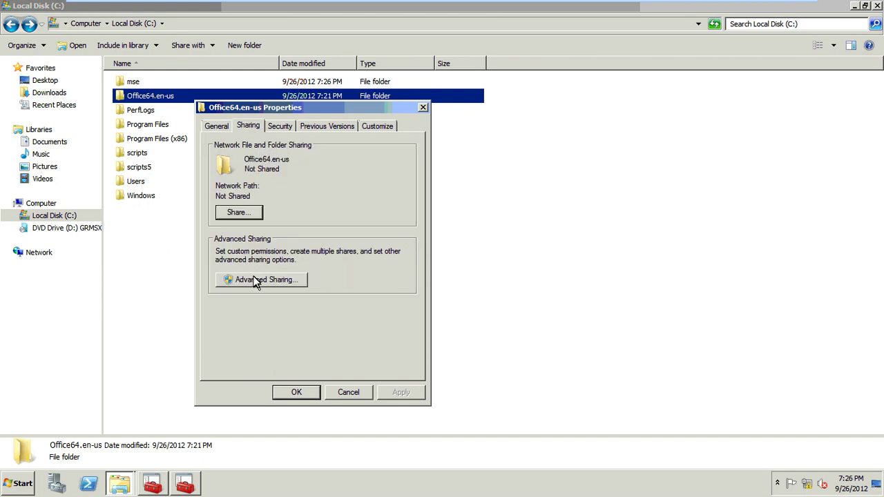
left_click(255, 281)
left_click(254, 143)
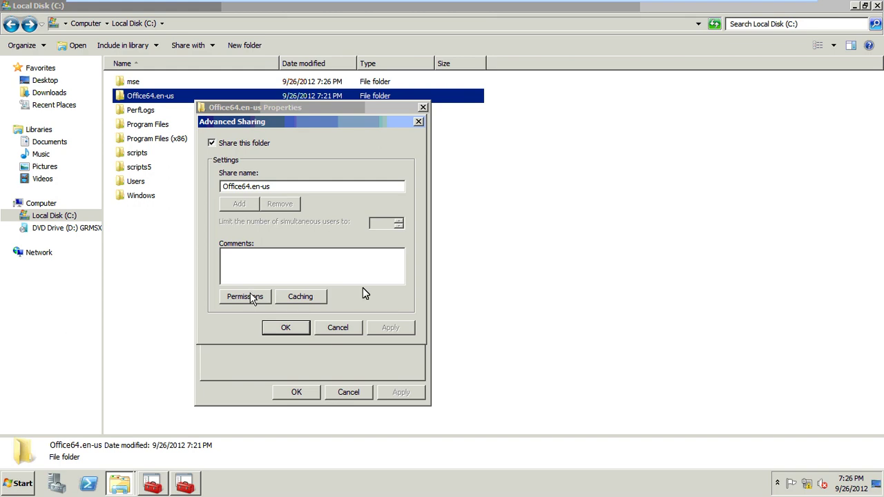
left_click(245, 297)
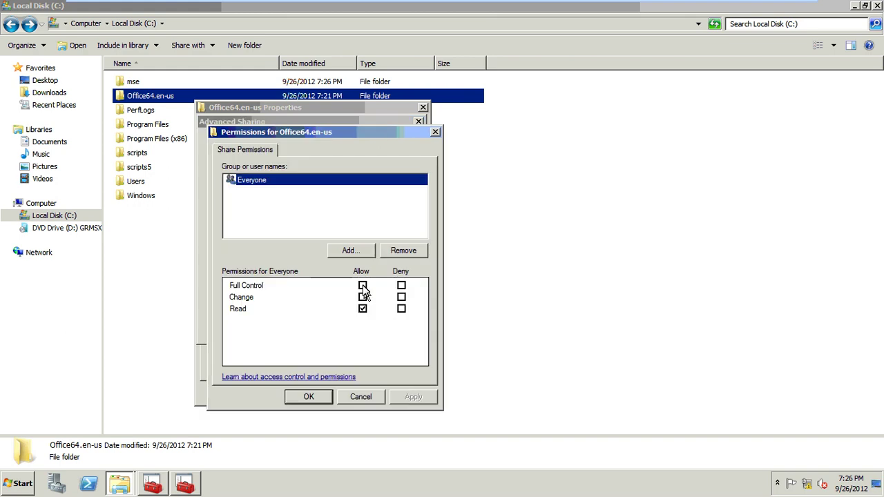
left_click(319, 398)
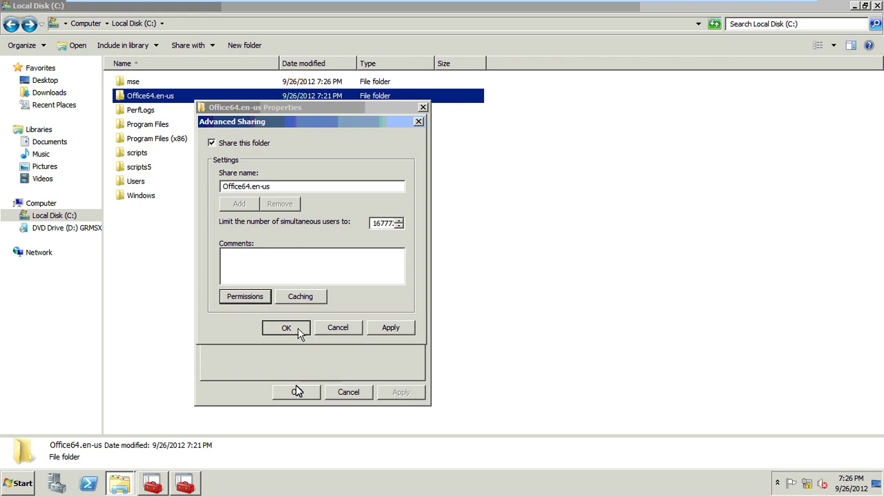
left_click(301, 330)
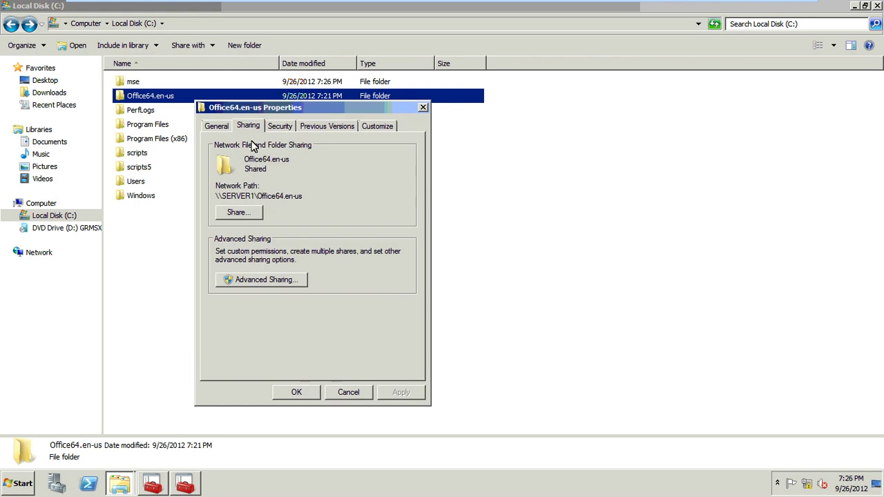
key("Return")
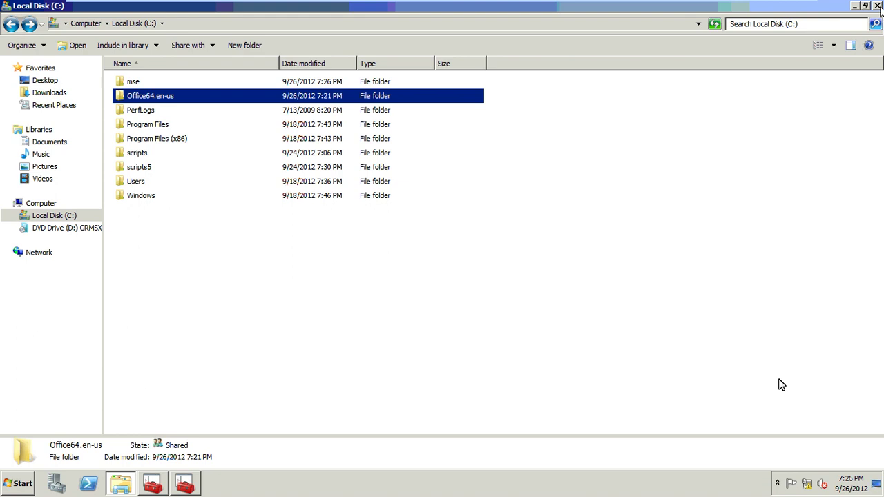
Close the drive window and check the server's IPv4 address in the Local Area Connection details.
key("super+d")
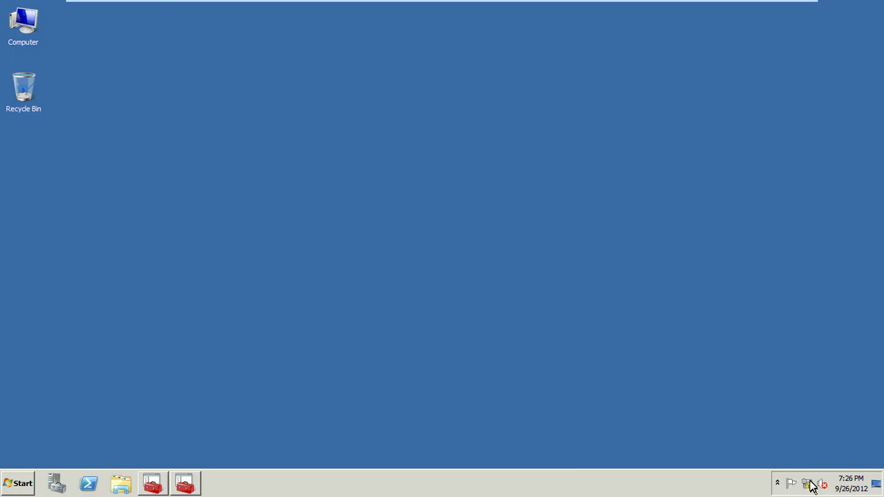
left_click(808, 484)
left_click(806, 457)
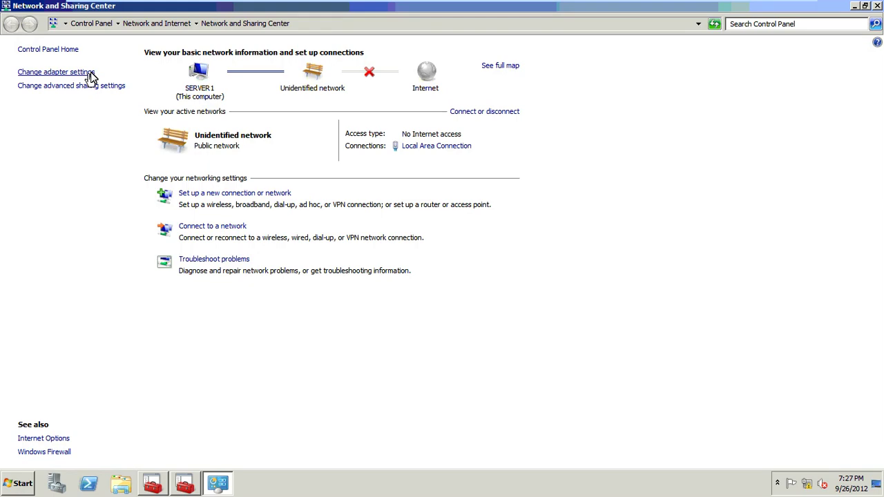
left_click(55, 72)
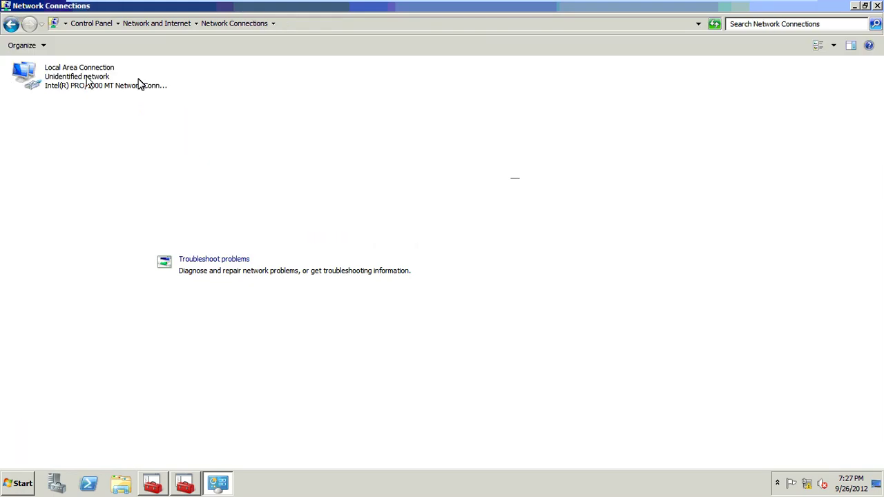
right_click(102, 90)
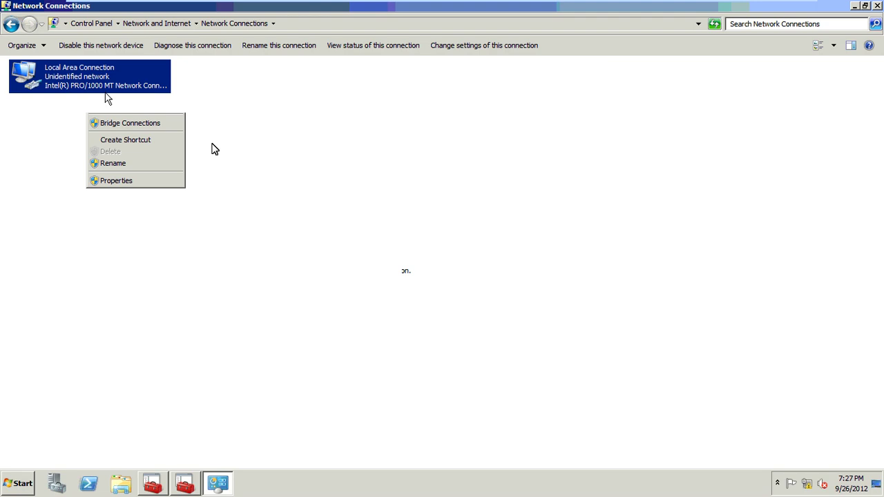
key("Escape")
key("Return")
left_click(371, 232)
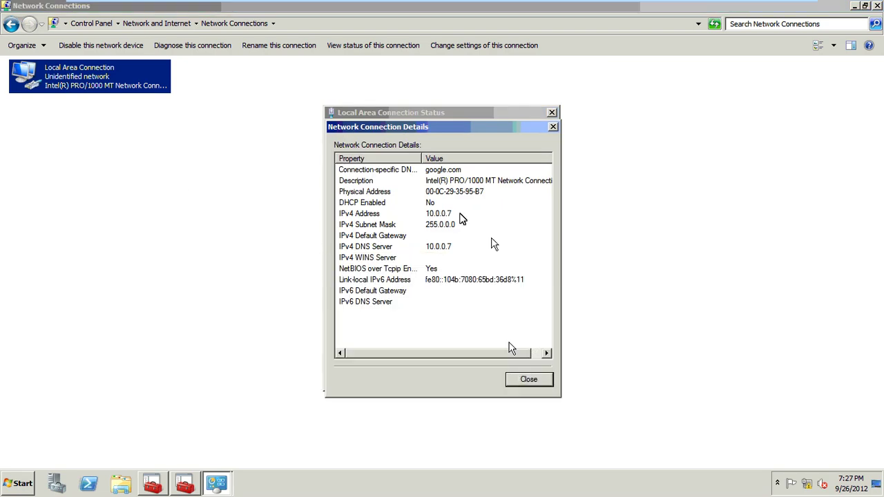
left_click(460, 215)
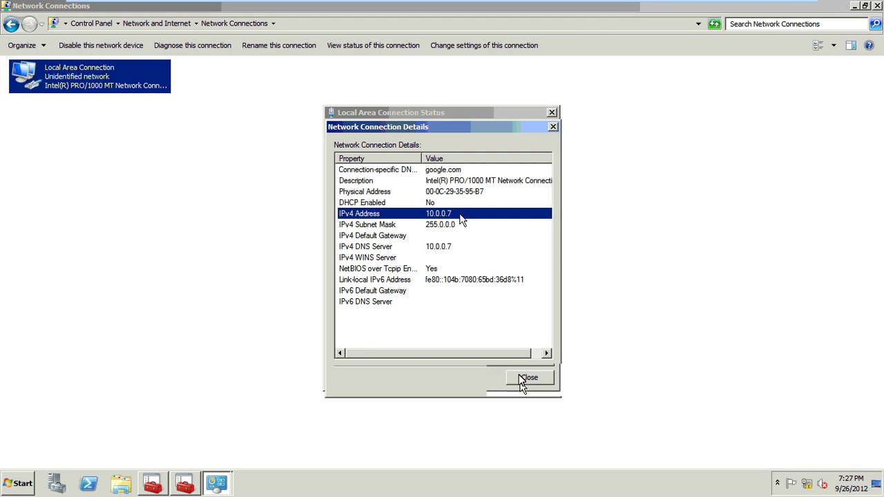
left_click(522, 380)
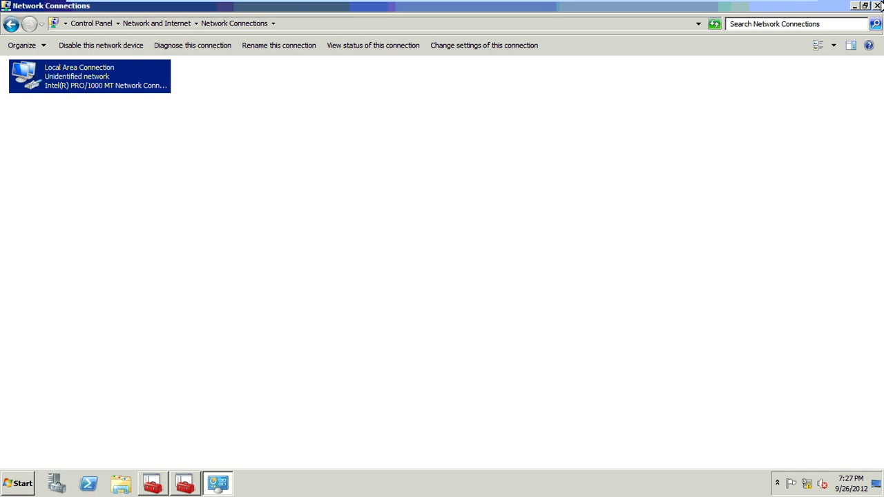
key("alt+F4")
Open the server's network shares at \\10.0.0.7 and check the contents of the mse share.
key("super+r")
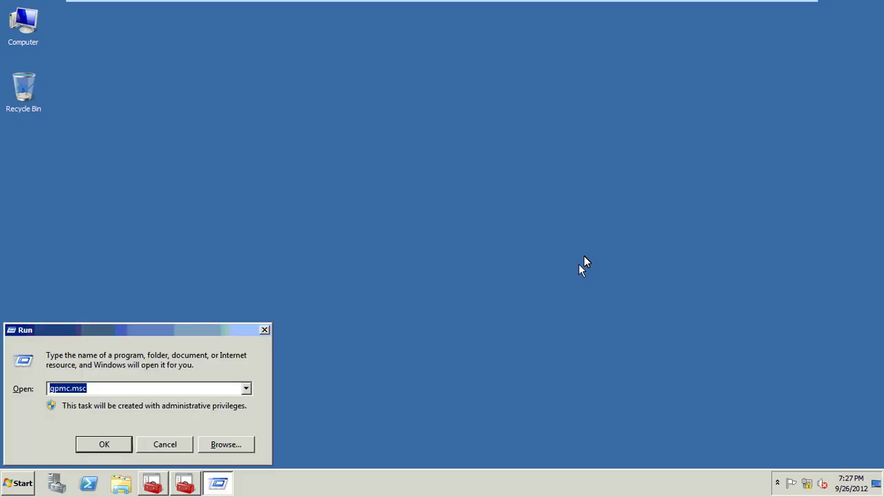
type("\\10.")
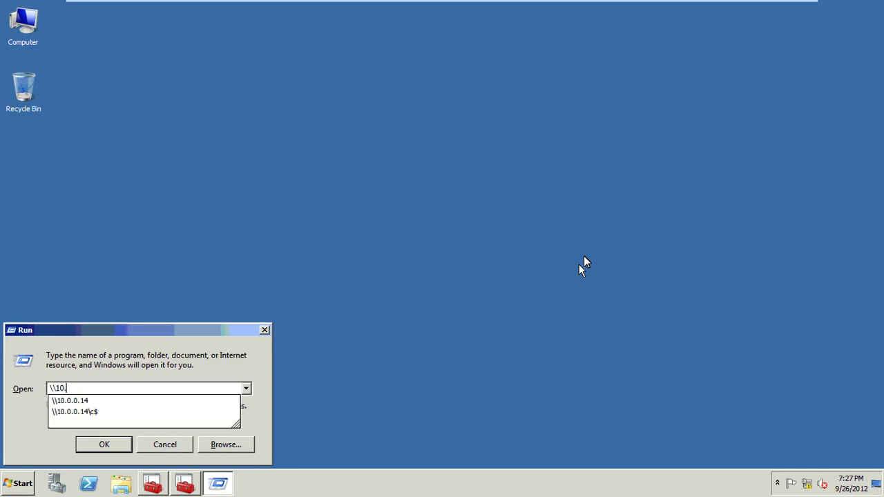
type("0.0.7")
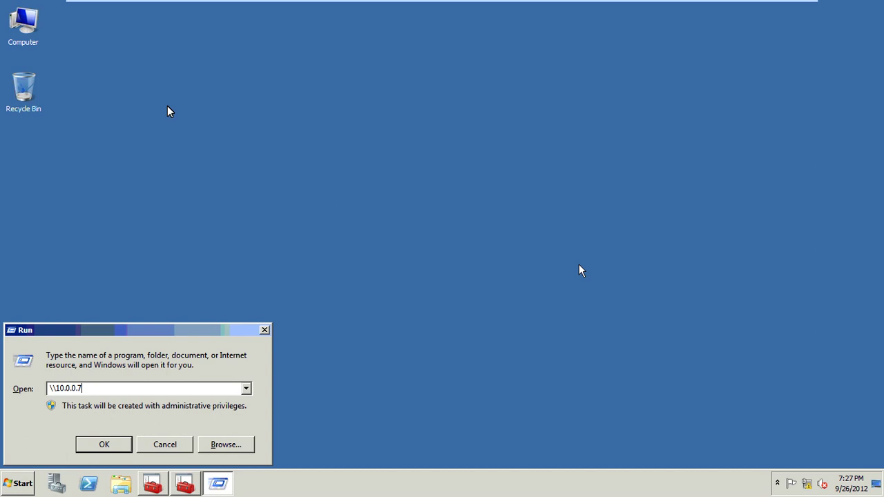
key("Return")
double_click(153, 87)
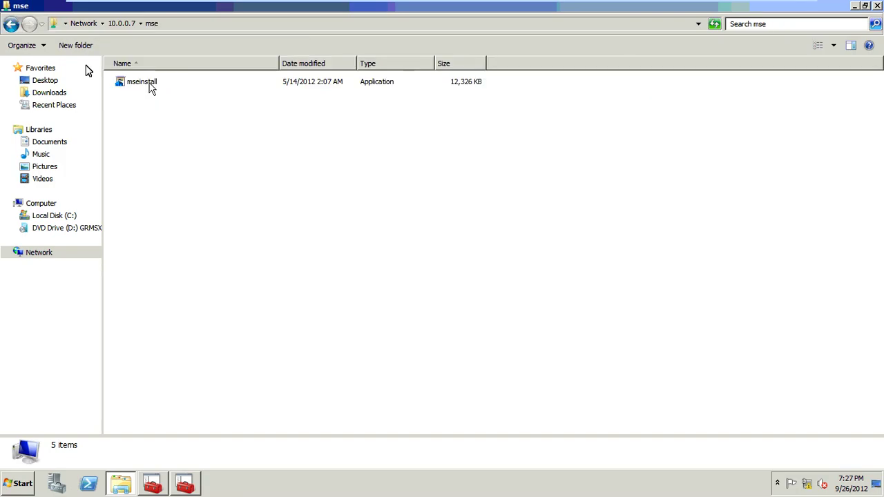
left_click(5, 26)
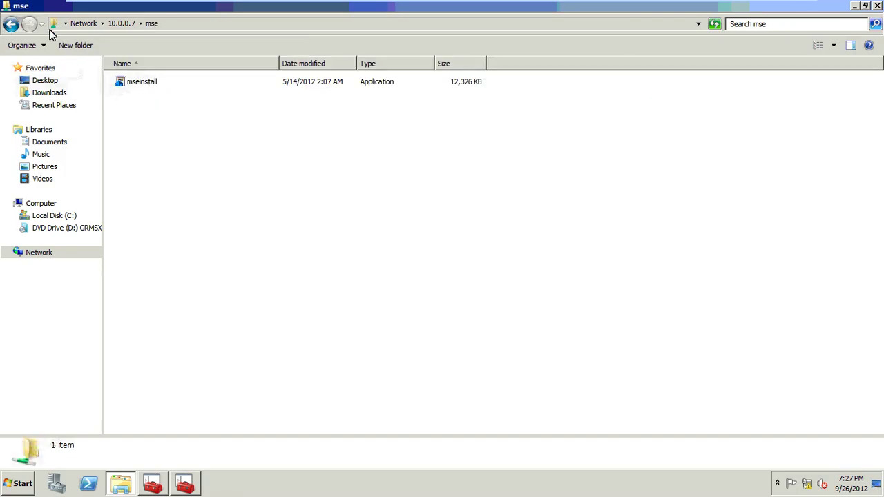
Open the Office64.en-us share and copy its network path \\10.0.0.7\Office64.en-us.
double_click(490, 88)
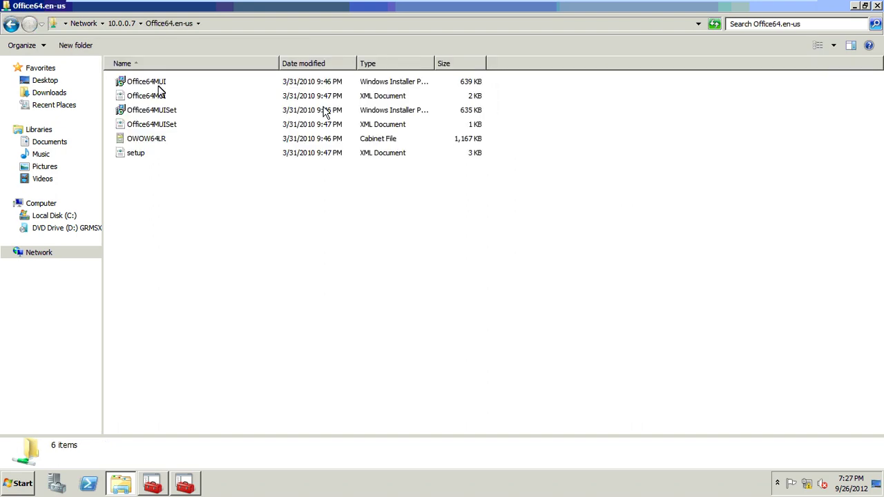
left_click(169, 86)
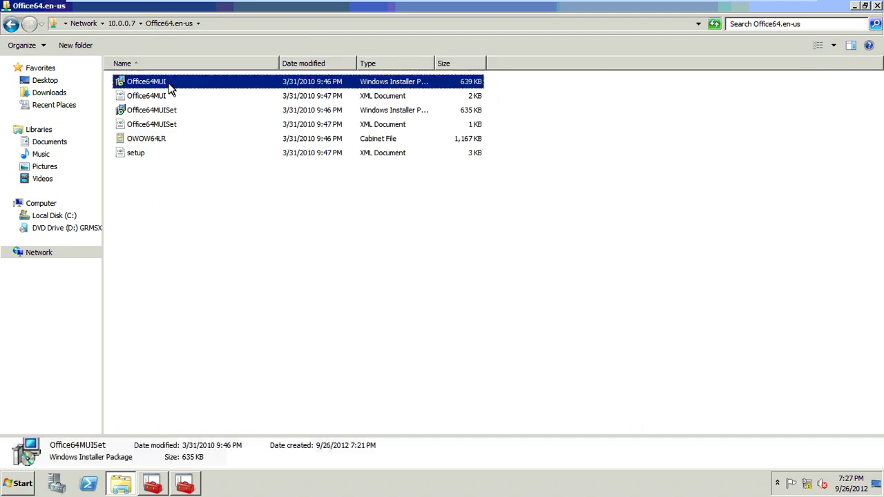
left_click(230, 26)
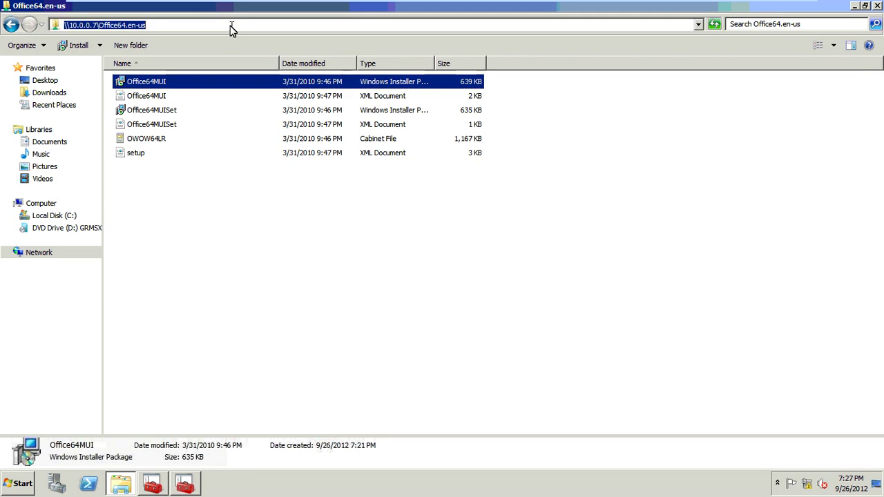
right_click(105, 27)
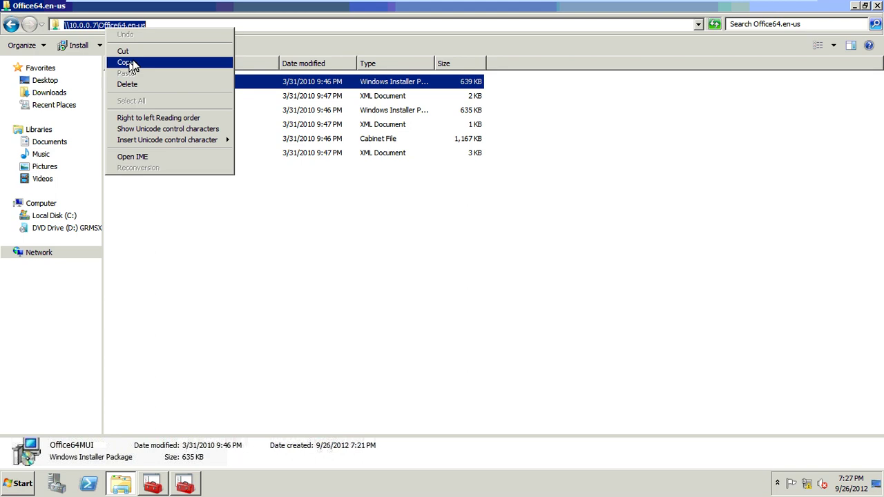
left_click(125, 63)
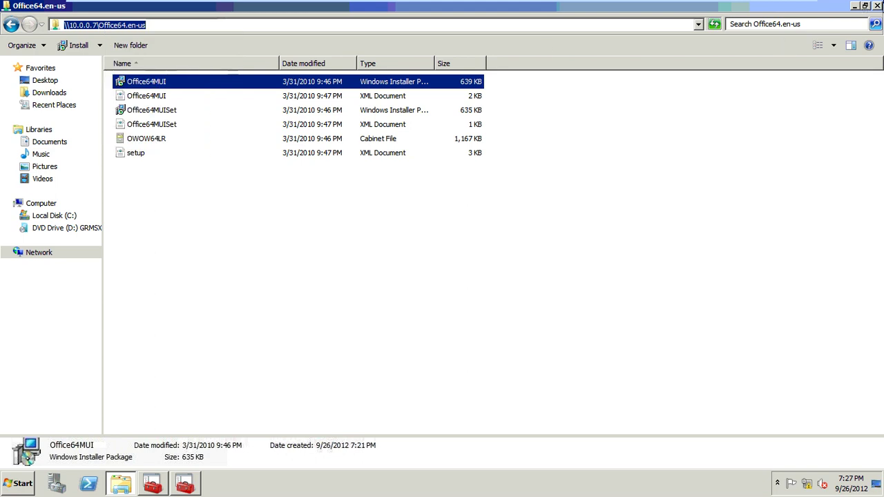
Publish an installer package from \\10.0.0.7\Office64.en-us through the TAZ GPO's user software installation and refresh the package list.
left_click(198, 480)
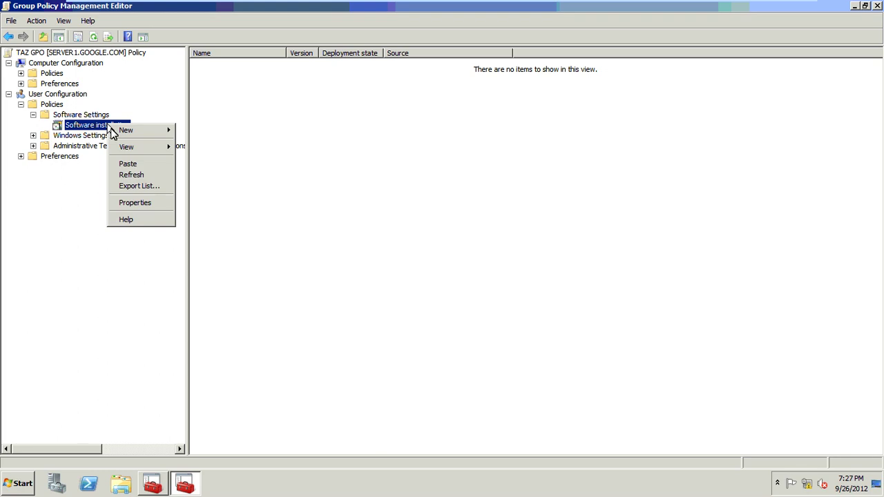
mouse_move(116, 132)
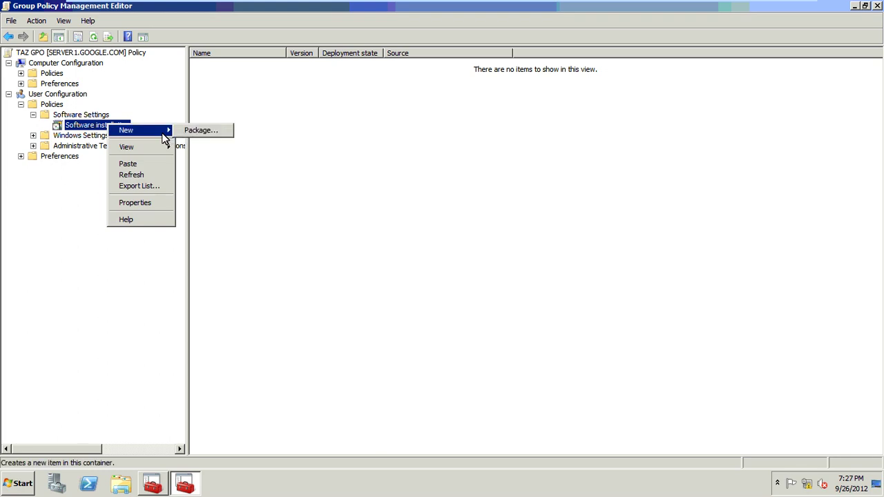
left_click(192, 132)
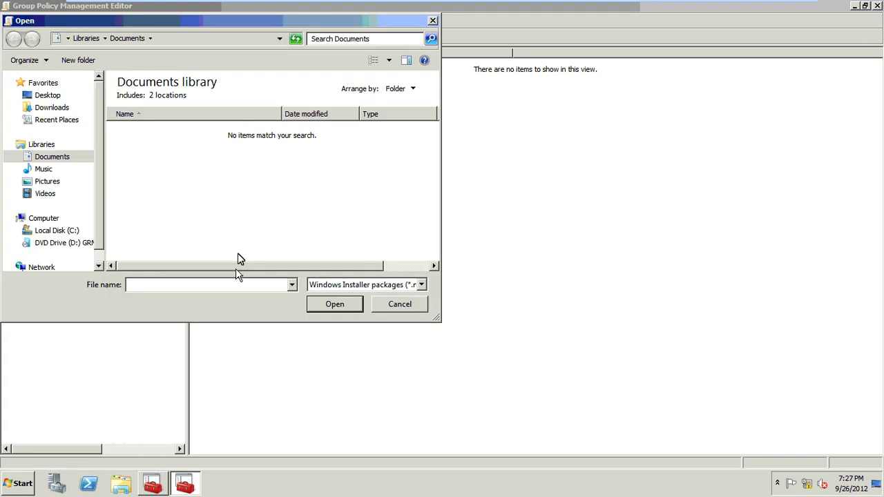
key("ctrl+v")
key("Return")
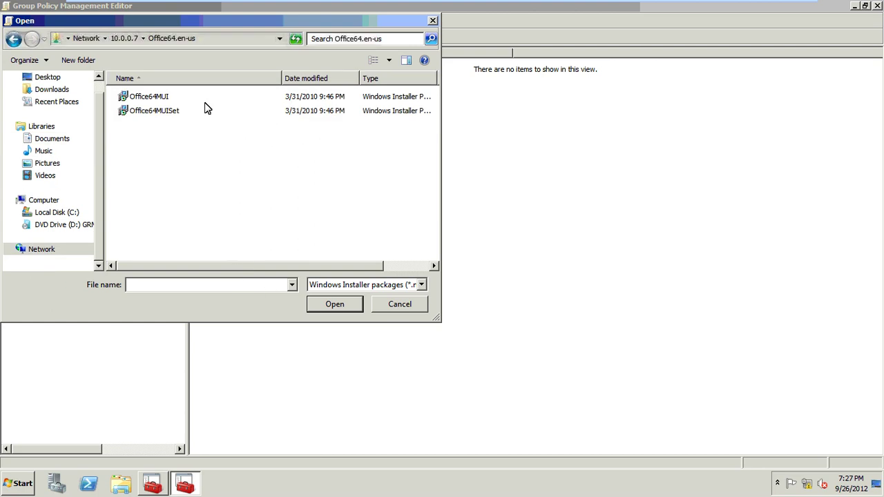
type("Office")
key("Escape")
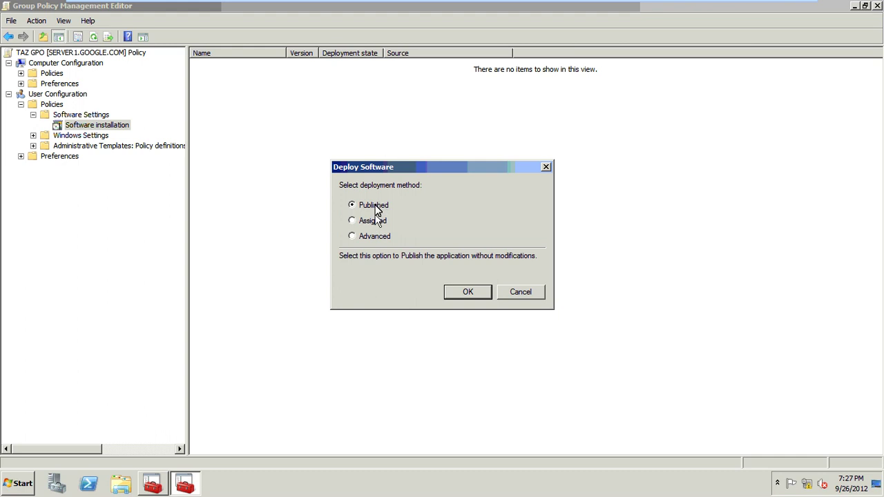
left_click(466, 296)
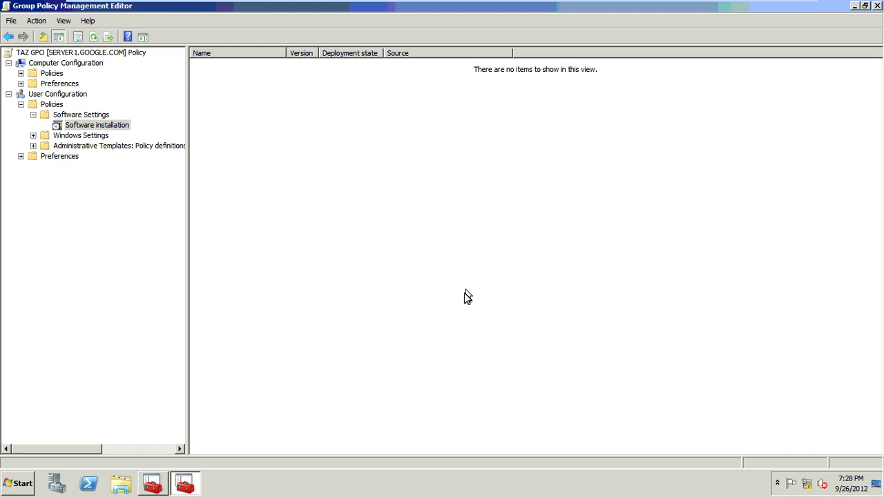
right_click(465, 290)
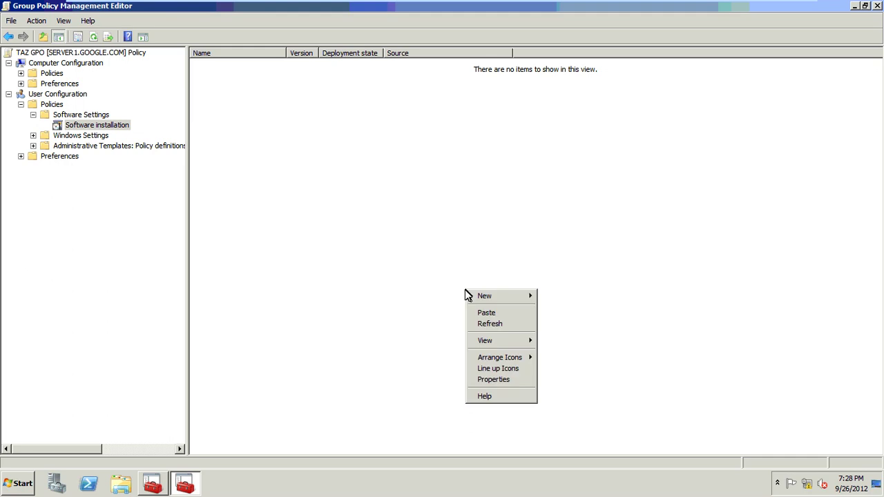
left_click(484, 325)
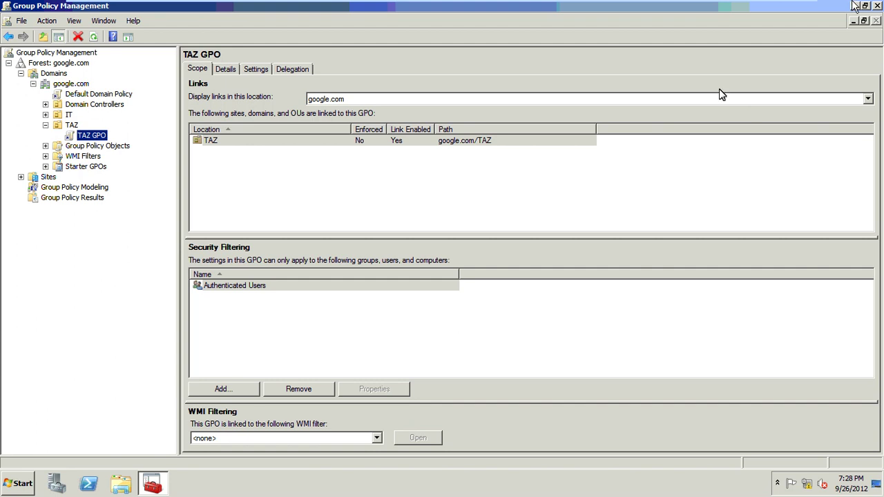
key("super+d")
key("super+r")
type("g")
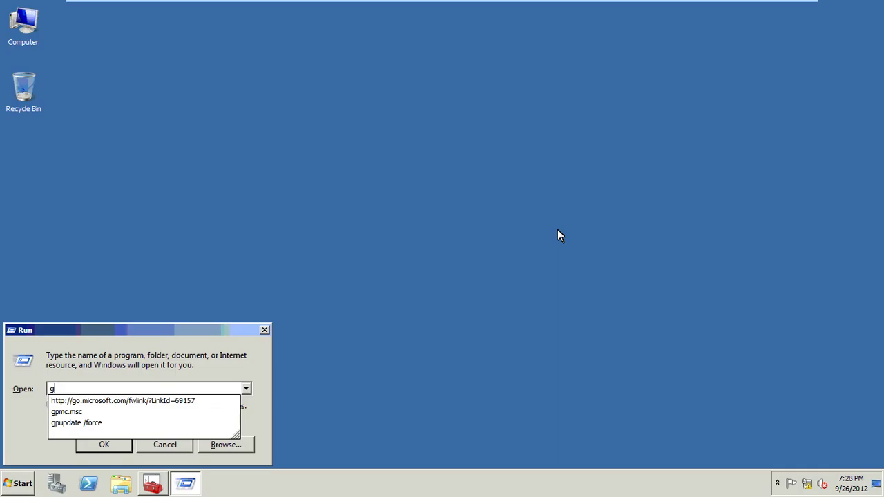
type("p")
key("Down")
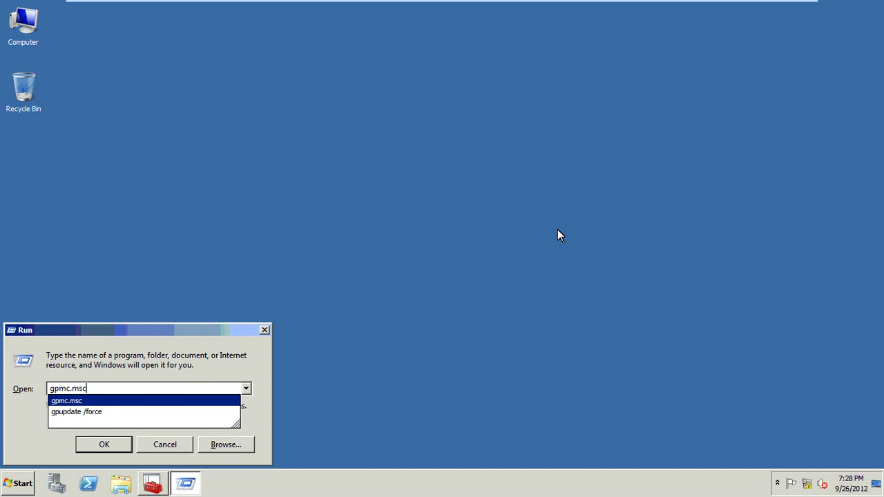
key("Return")
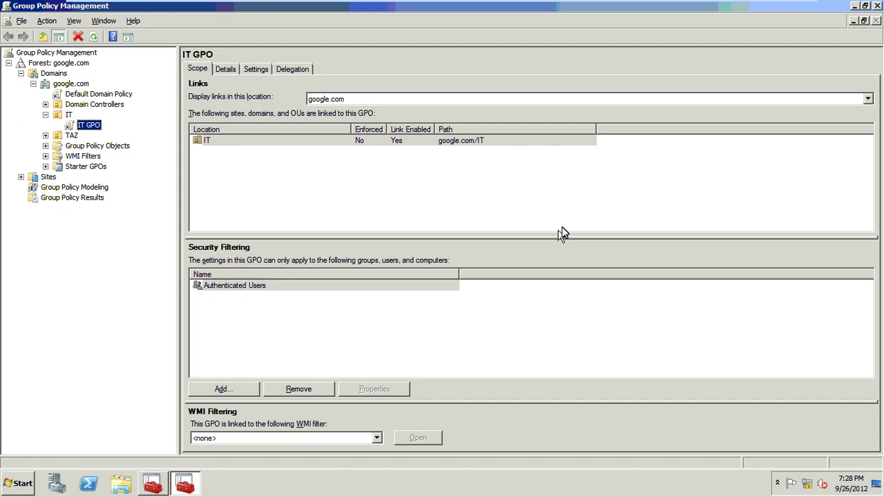
left_click(854, 7)
Force a Group Policy update with gpupdate /force and close the extra Group Policy Management window showing the IT GPO.
key("super+r")
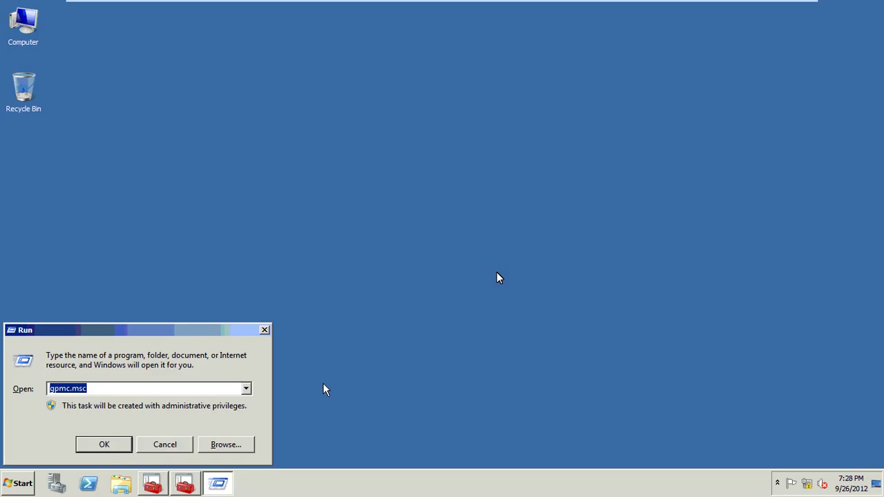
type("gpupdate /force")
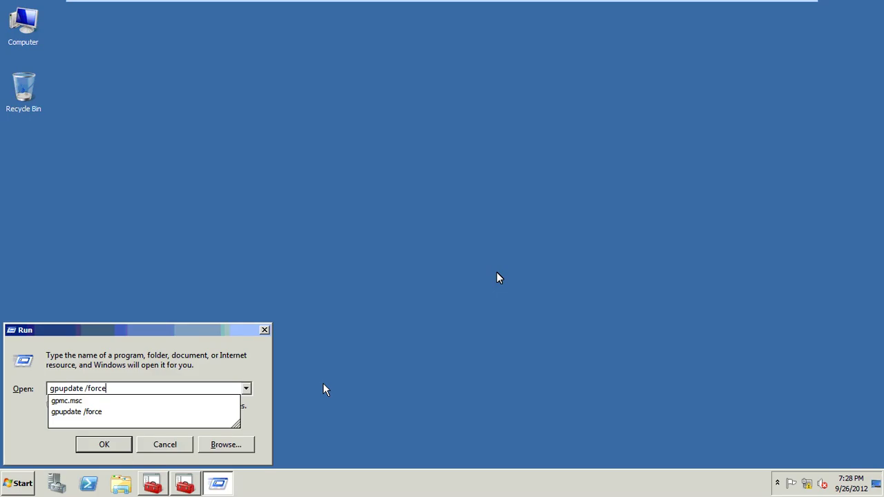
key("Return")
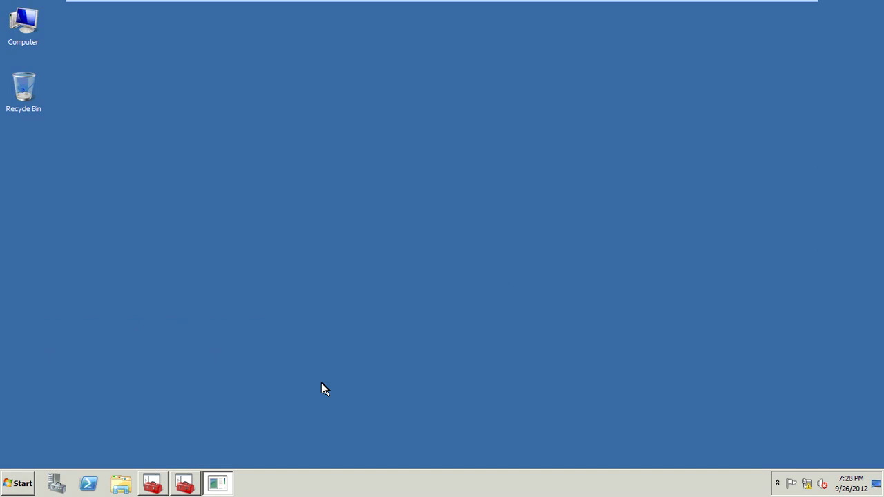
left_click(187, 486)
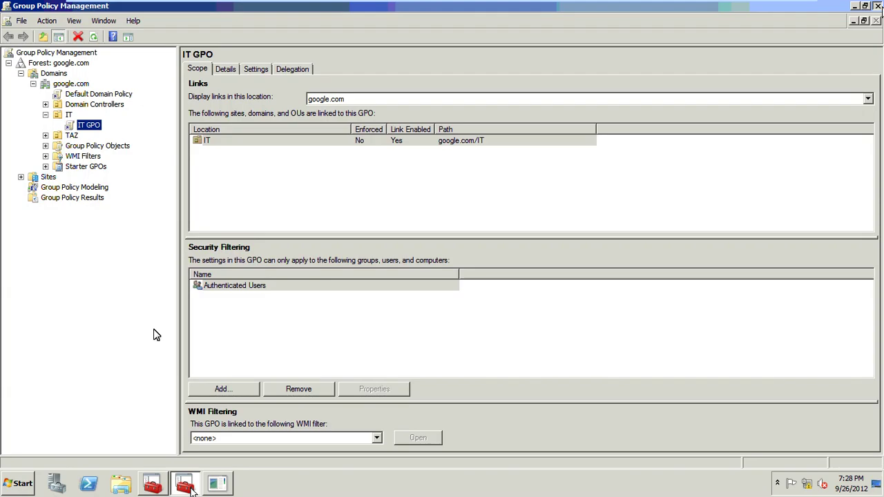
key("alt+F4")
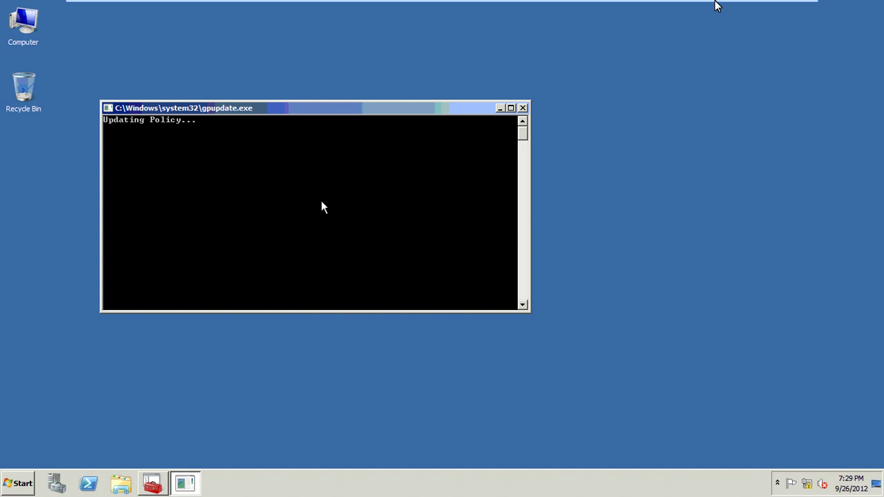
Switch to the Windows 7 x64 virtual machine, dismiss its counterfeiting notice and log off the current user.
mouse_move(718, 6)
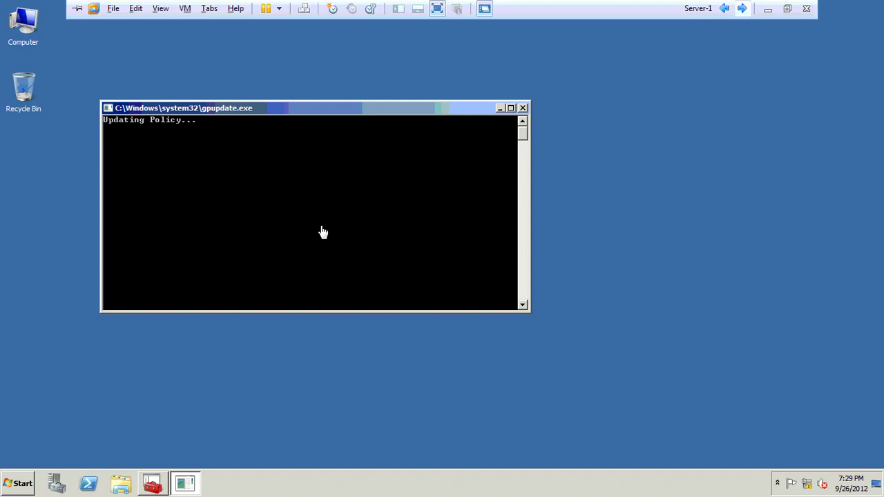
left_click(722, 8)
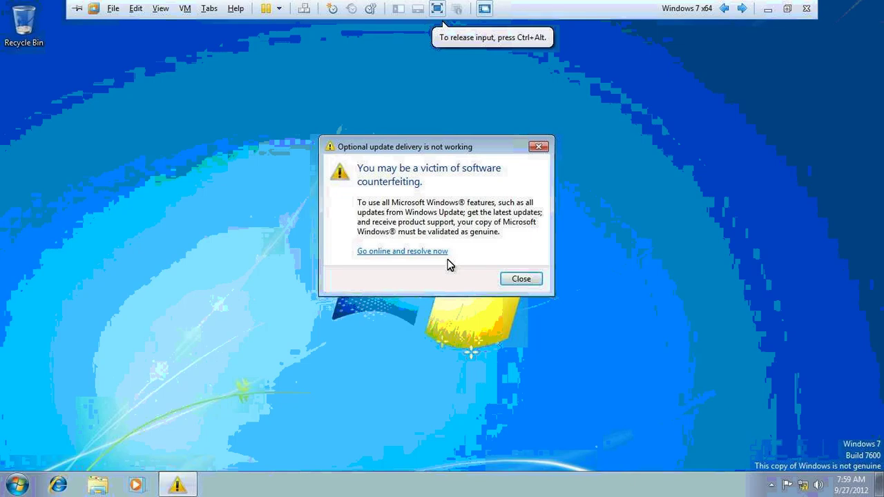
left_click(520, 281)
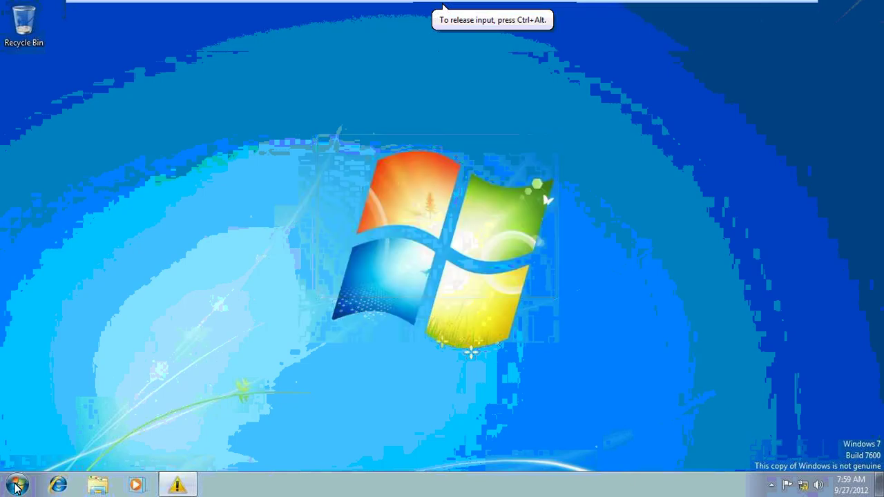
key("super")
mouse_move(229, 449)
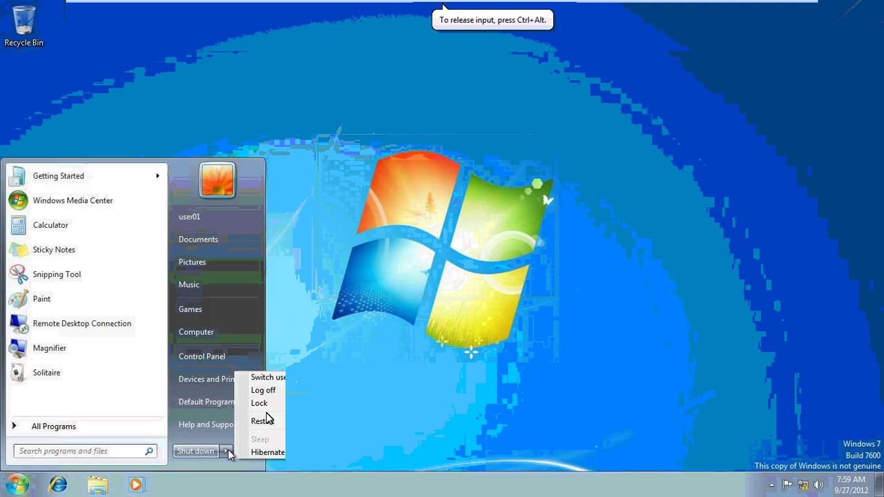
left_click(265, 393)
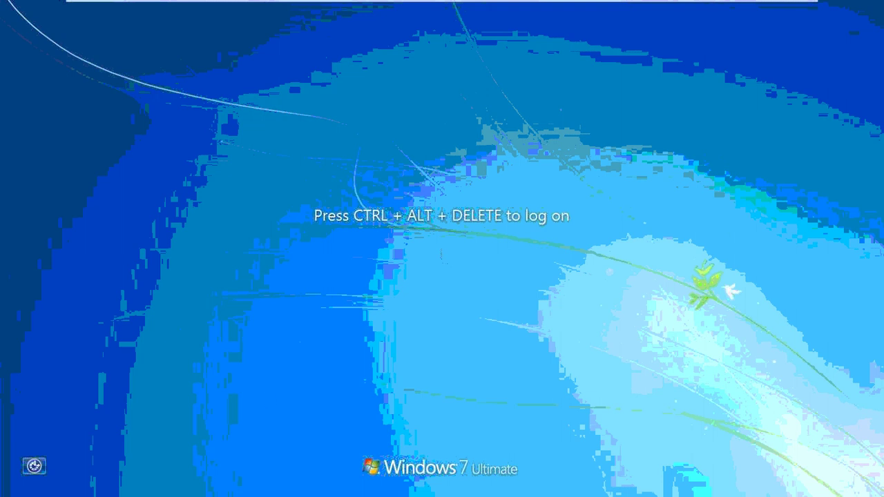
Log on to the Windows 7 client again with the account password, dismiss the activation notice and open the Start menu.
key("ctrl+alt+Delete")
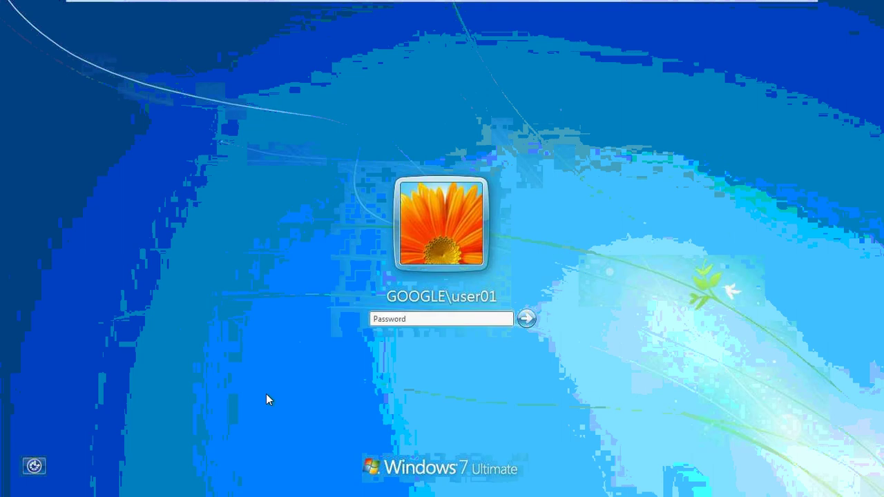
type("********")
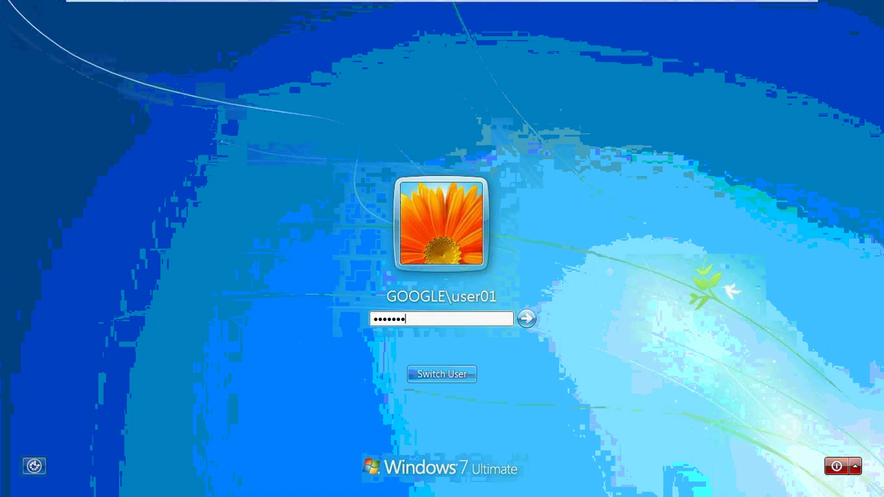
key("Return")
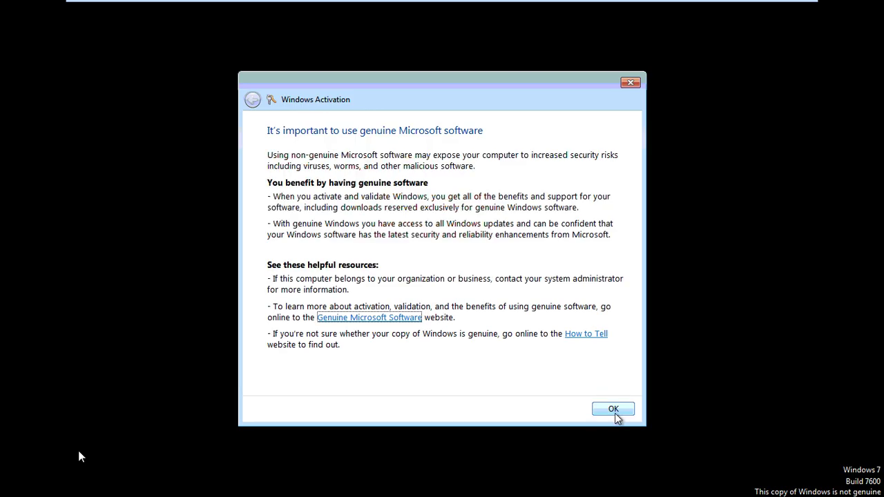
key("Return")
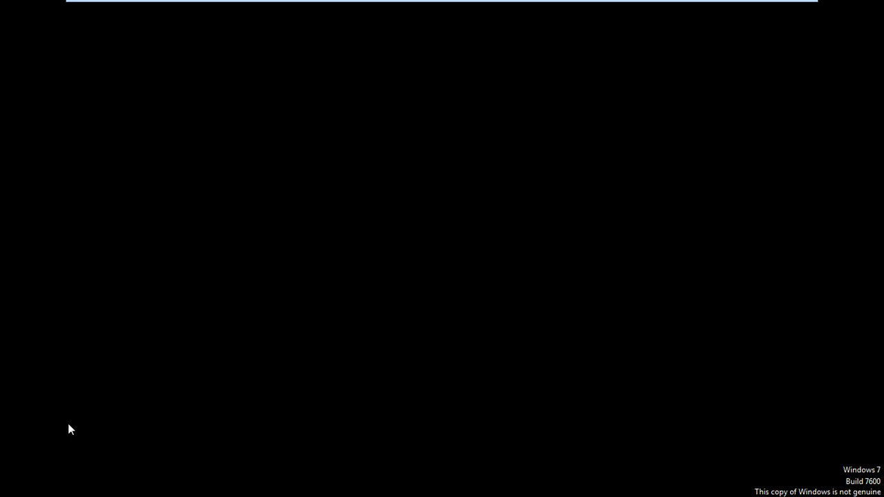
key("super")
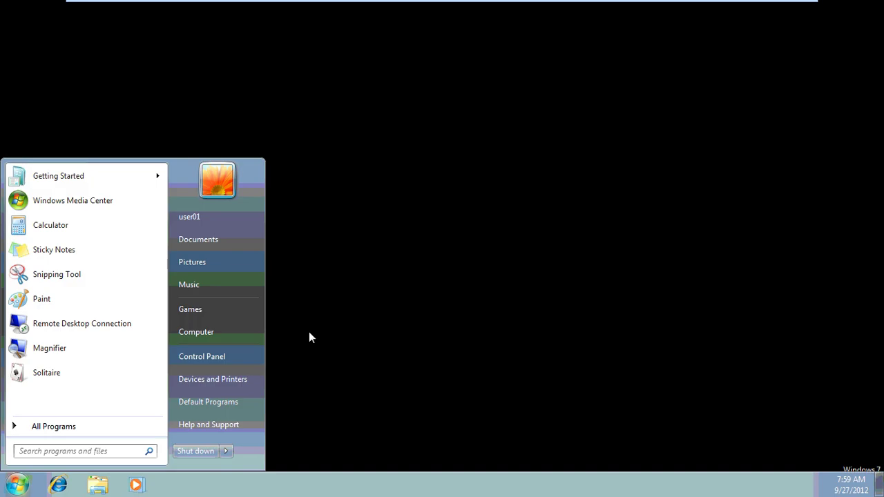
key("super+r")
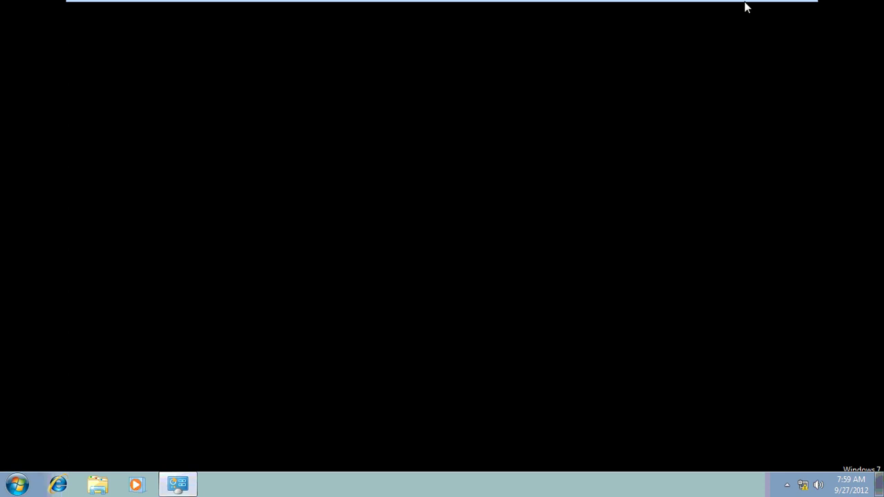
Switch back to the Server-1 virtual machine and check the contents of the mse folder on drive C:.
mouse_move(745, 1)
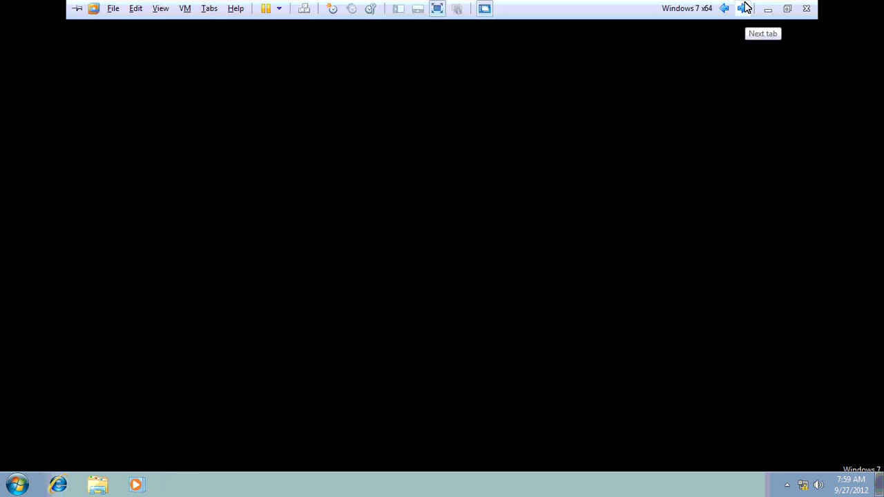
left_click(744, 7)
left_click(668, 132)
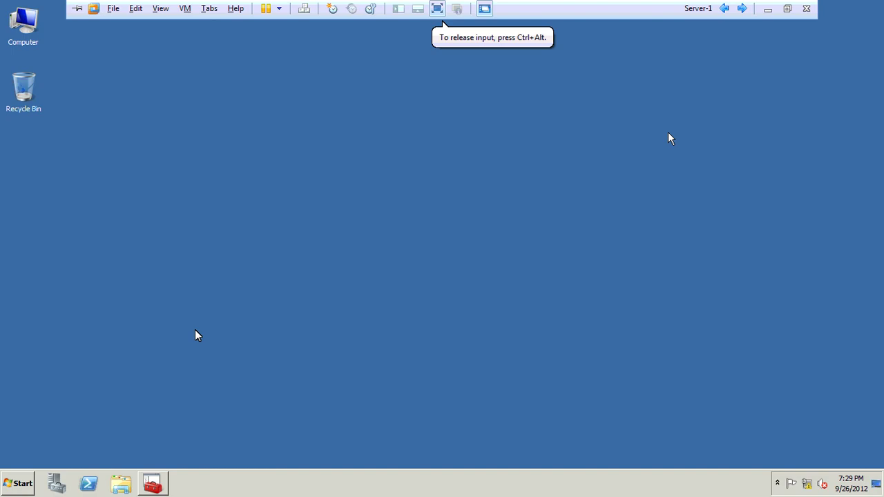
double_click(28, 43)
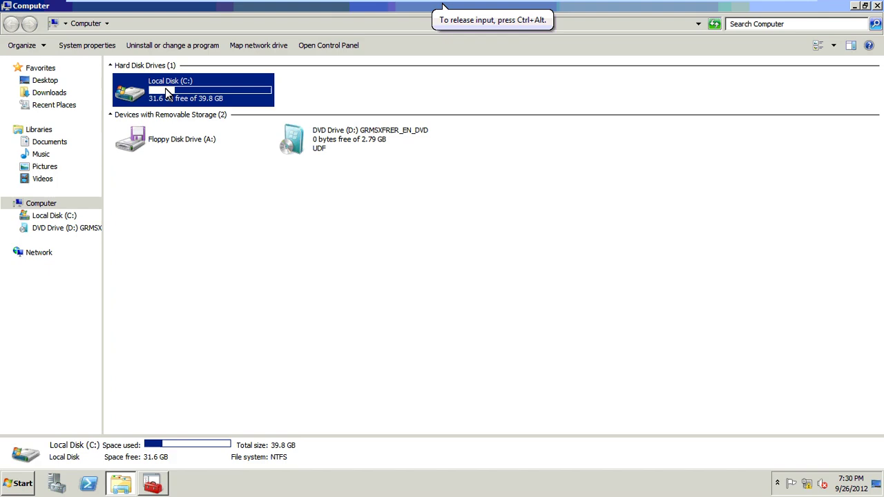
double_click(166, 93)
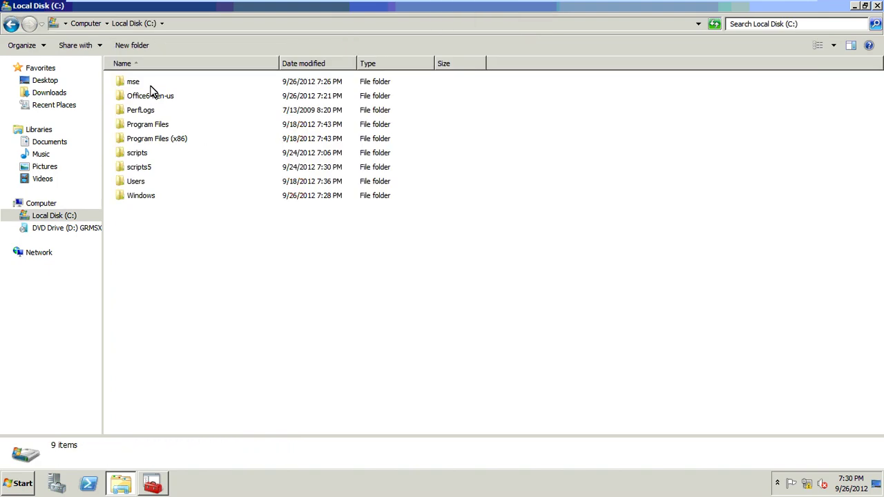
double_click(150, 87)
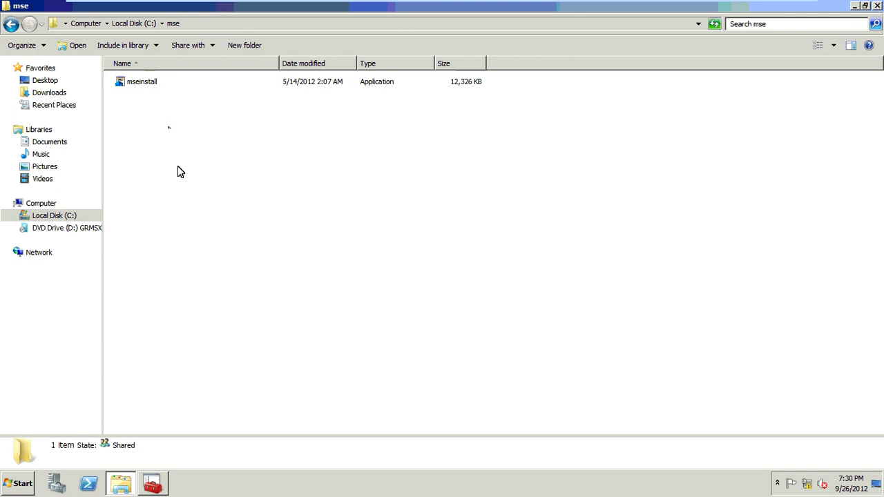
Open the server's network shares at \\10.0.0.7 through the Run dialog.
key("super+r")
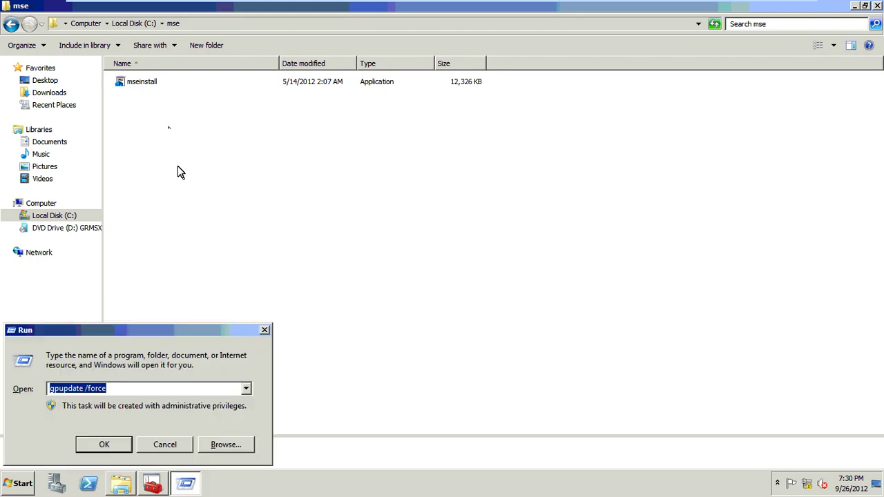
type("\\\\10")
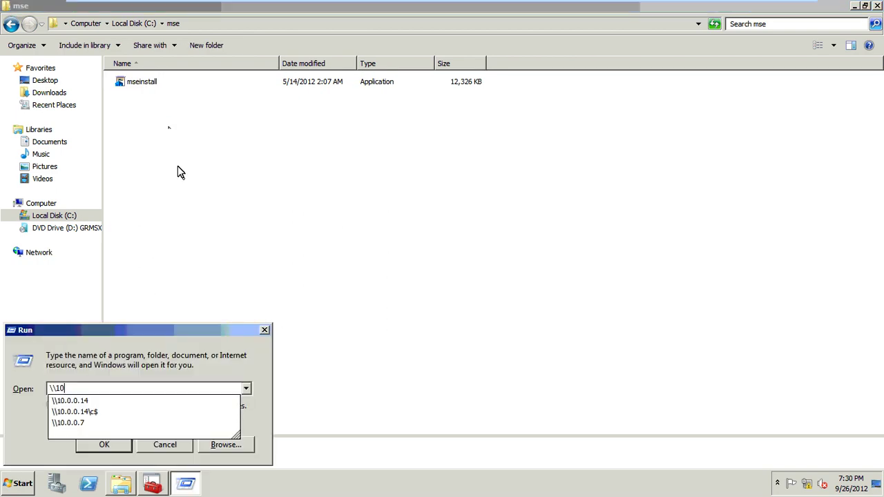
key("Down")
key("Down")
key("Down")
key("Return")
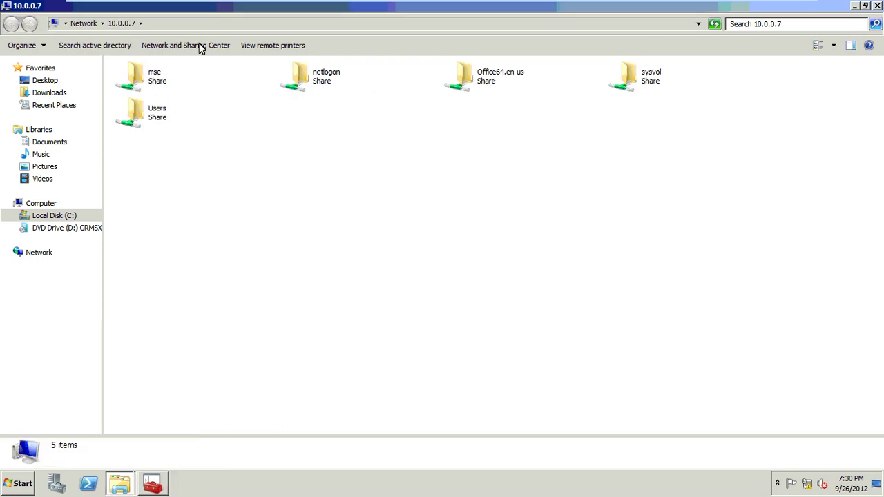
Open the mse share and reveal its full network path.
left_click(146, 86)
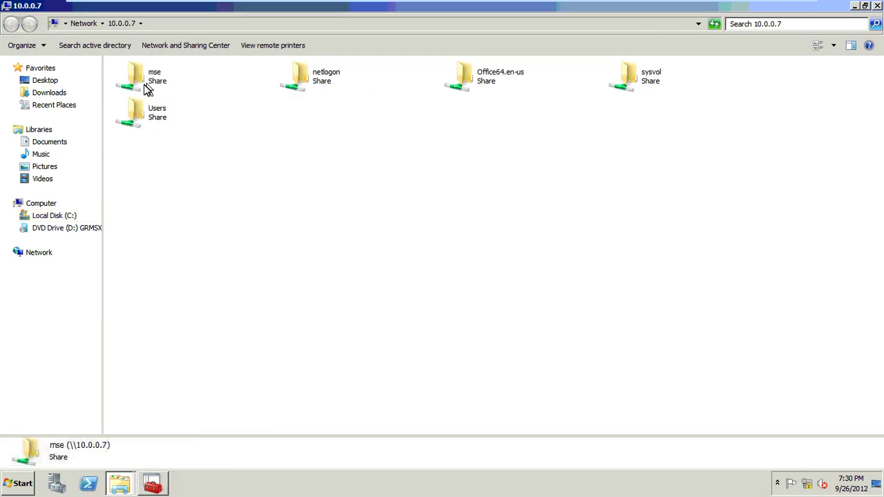
left_click(180, 23)
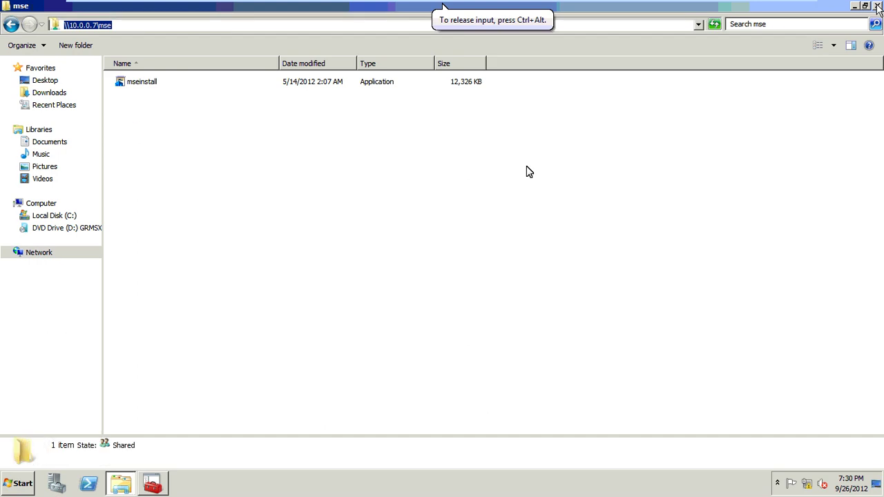
Create a text document named mse.zap in the mse folder on drive C: and open it for editing.
right_click(442, 199)
mouse_move(552, 330)
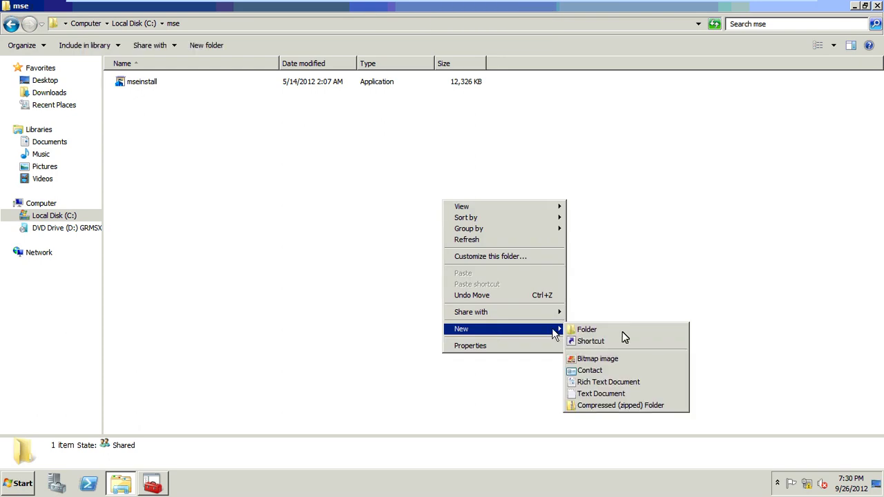
left_click(600, 393)
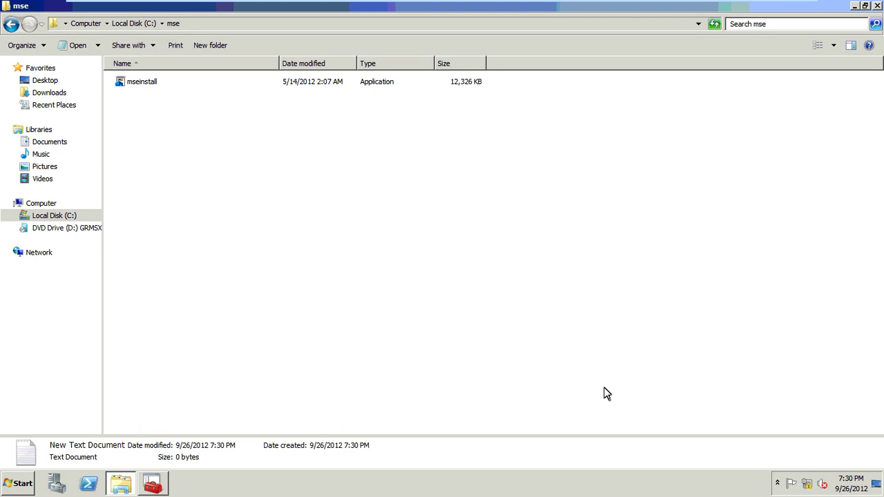
type("mse.za")
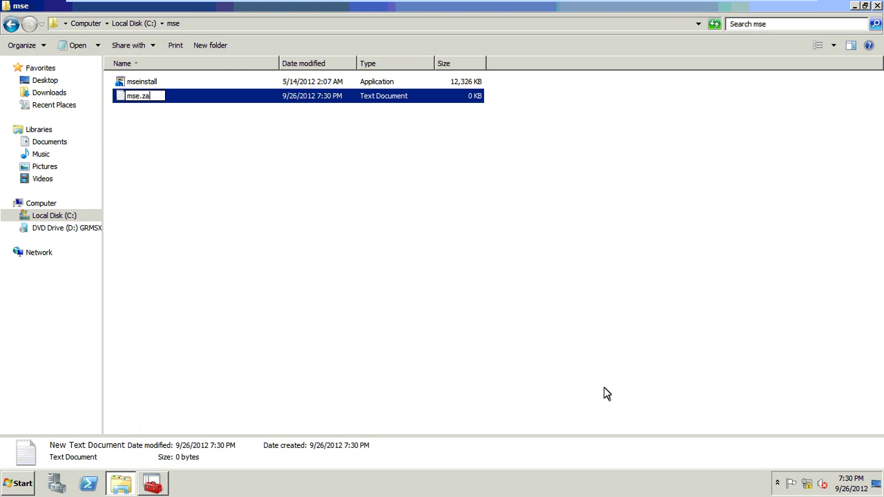
type("p")
key("Return")
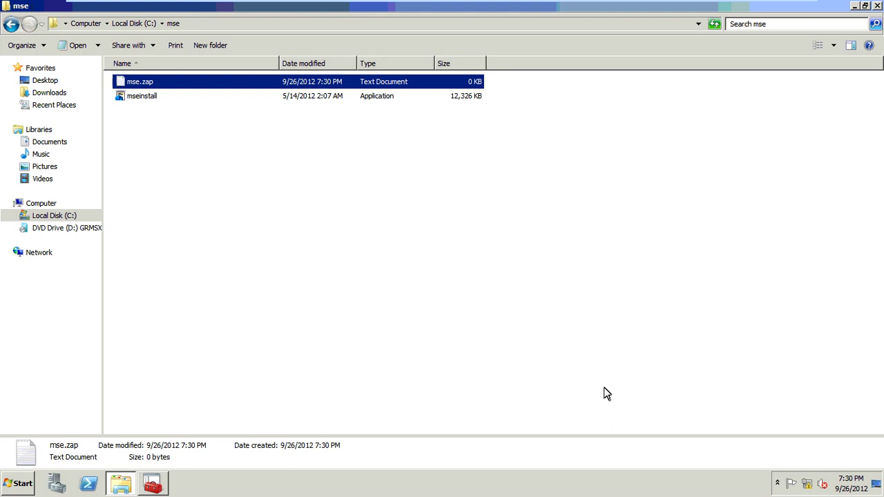
key("Return")
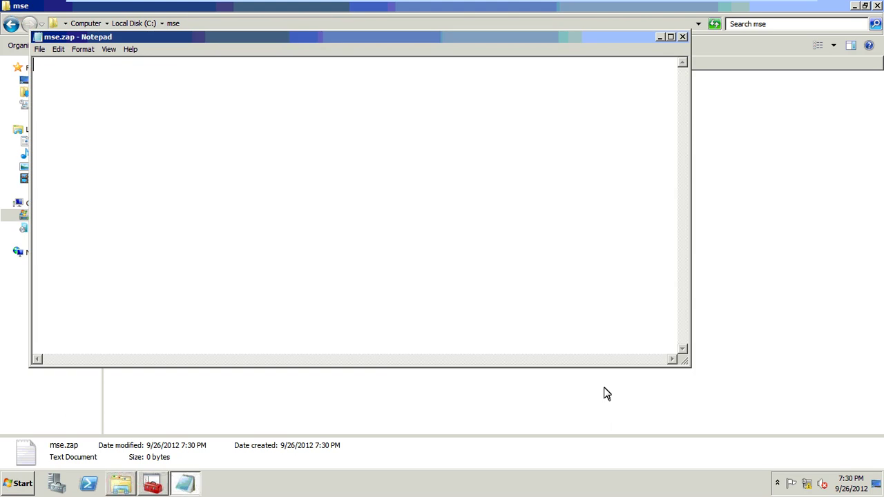
Write the [Application] header in the file, followed by the line DisplayVesion = "5.0".
type("[Ap")
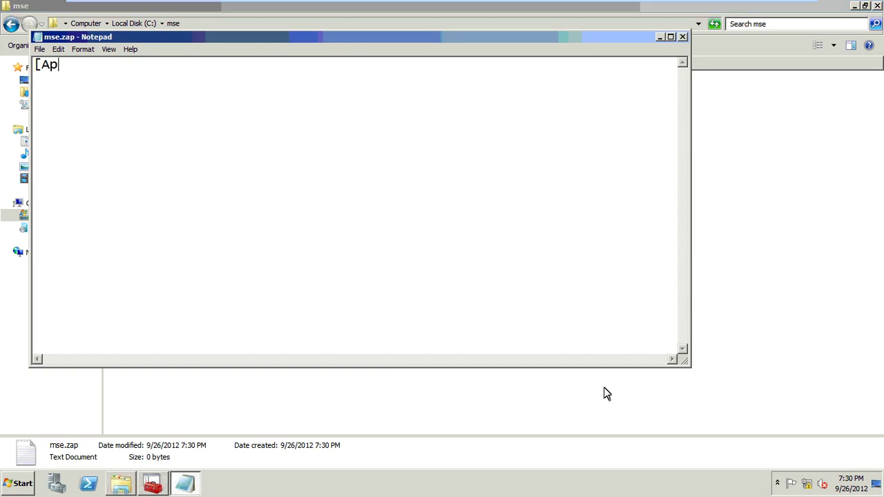
type("plication")
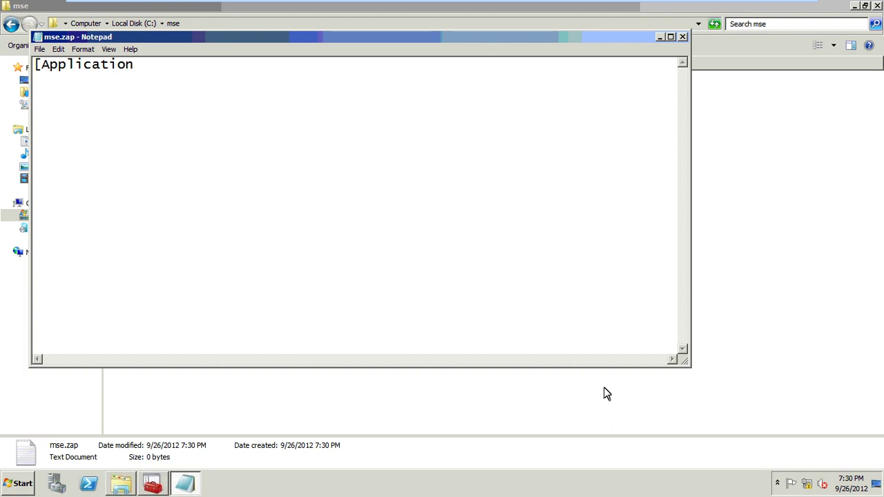
type("]")
key("Return")
type("Display")
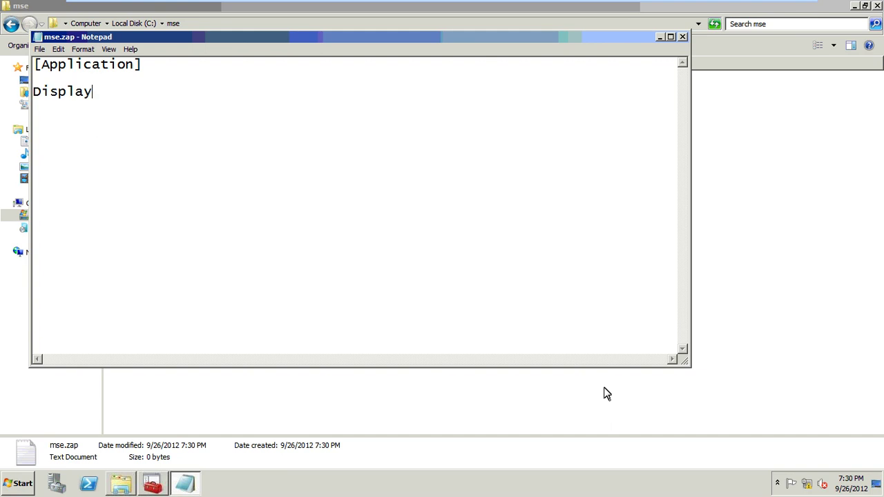
type("Ve")
type("sion = \"5.")
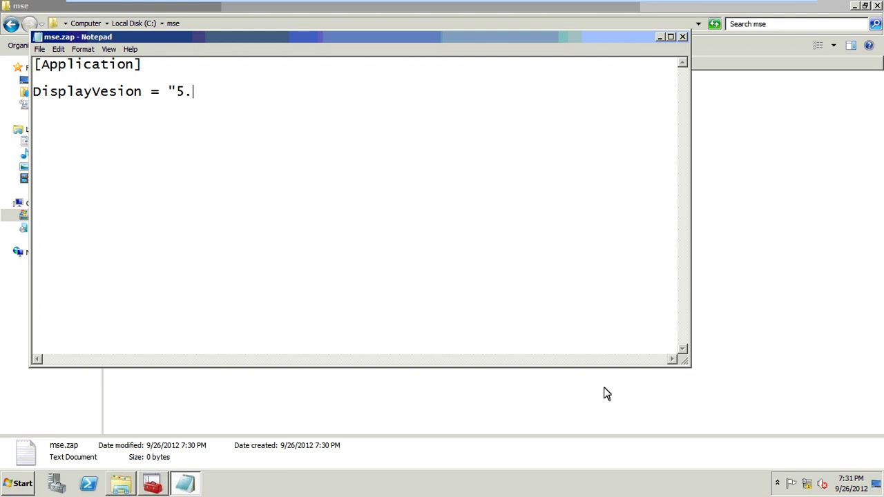
type("0\"")
key("Return")
Begin the line SetupCommand = "\\10.0.0.7\mse\ below the version line.
type("SetupCommaN")
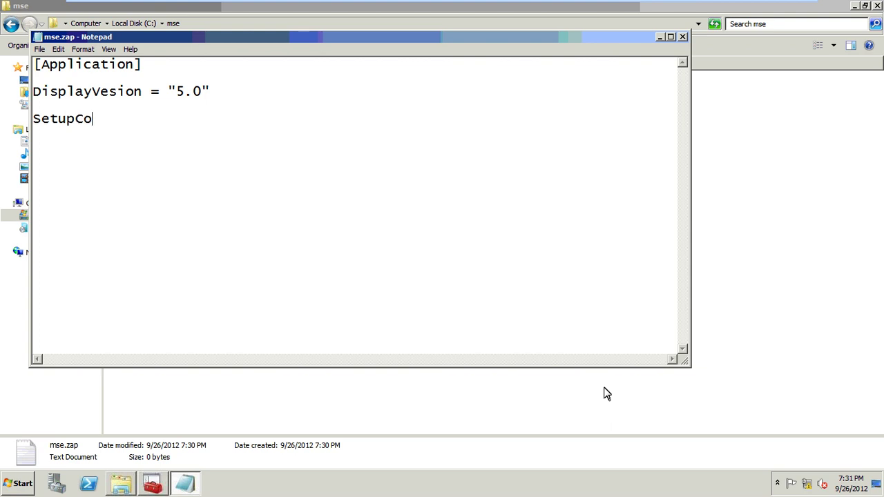
key("BackSpace")
key("BackSpace")
type("and = \"\\\\10.0.0.7\\mse")
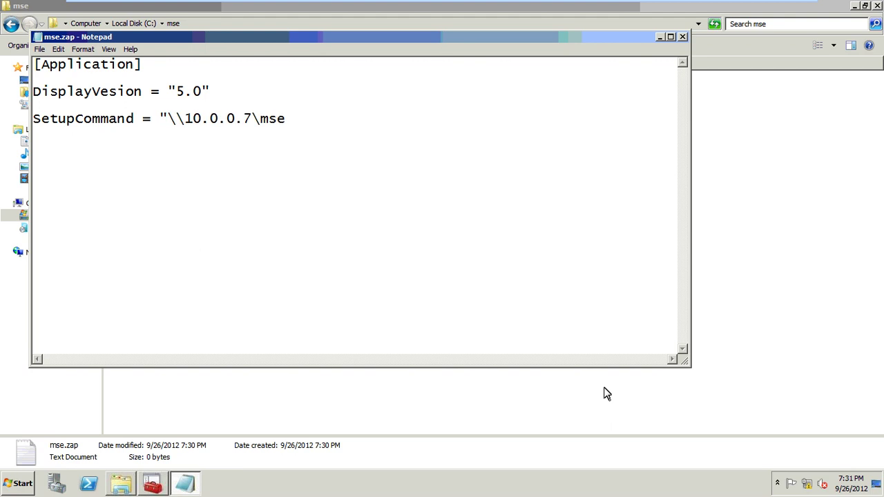
type("\\")
Copy the installer's file name from the mse folder and complete the SetupCommand path with mseinstall.exe".
key("alt+Tab")
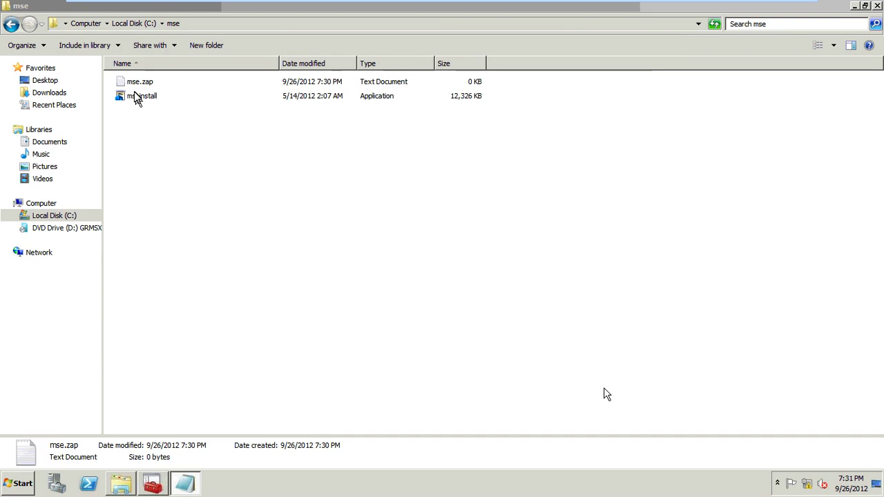
right_click(136, 97)
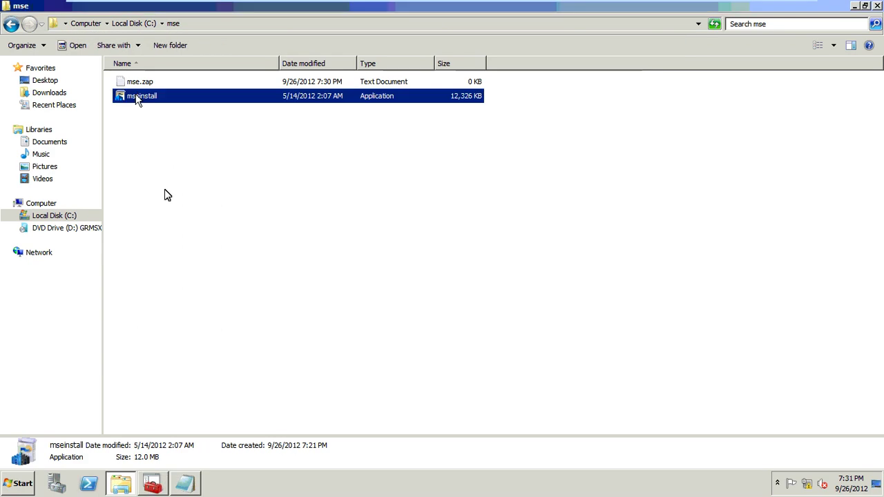
left_click(172, 235)
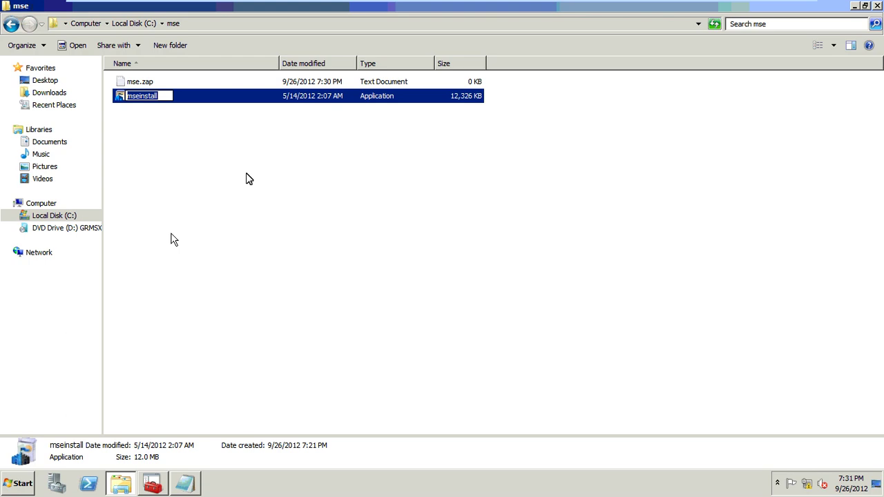
left_click(198, 278)
left_click(187, 483)
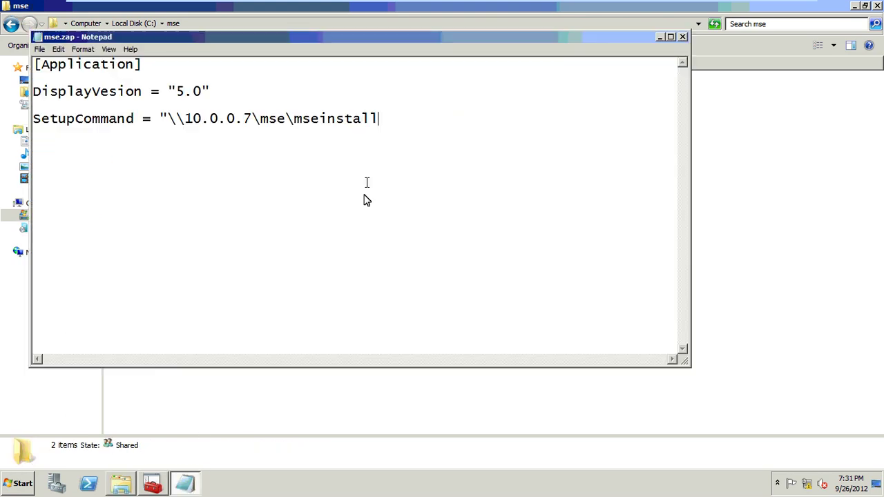
type(".exe")
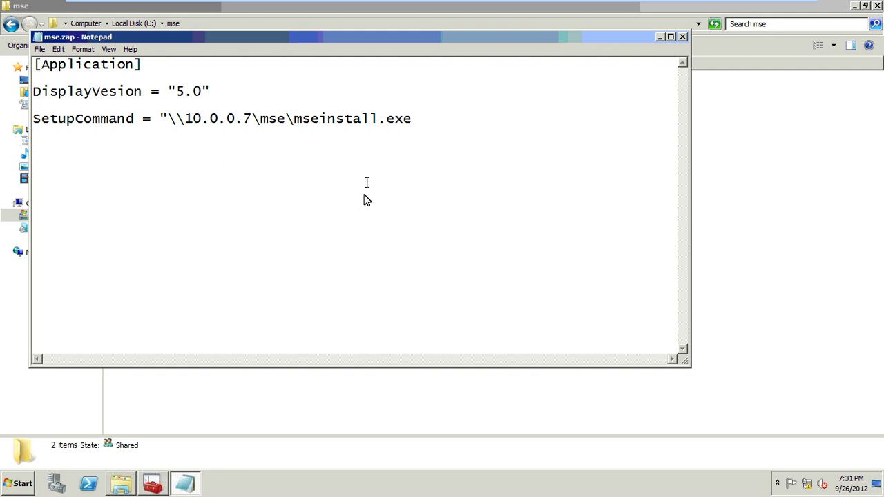
type("\"")
key("Return")
key("Return")
Move the version line below the SetupCommand line and correct its key to DisplayVersion.
left_click(218, 91)
left_click(33, 92, "shift")
key("ctrl+c")
key("Delete")
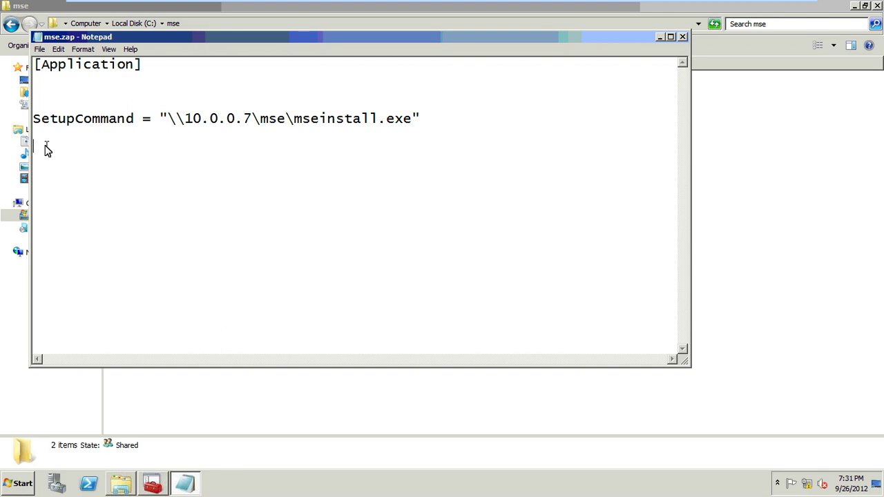
key("ctrl+v")
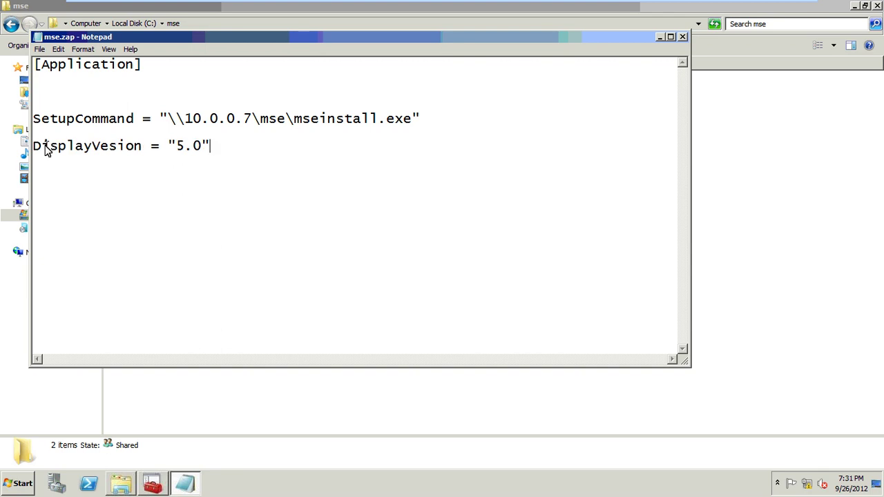
left_click(110, 144)
type("r")
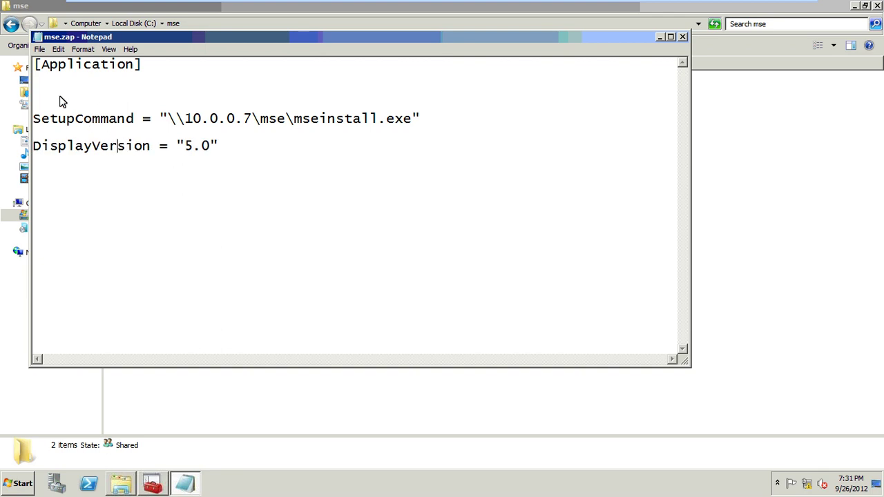
Add the line FriendlyName = "Microsoft Security EssentiALs" between the [Application] header and the SetupCommand line.
left_click(60, 93)
type("Friendly")
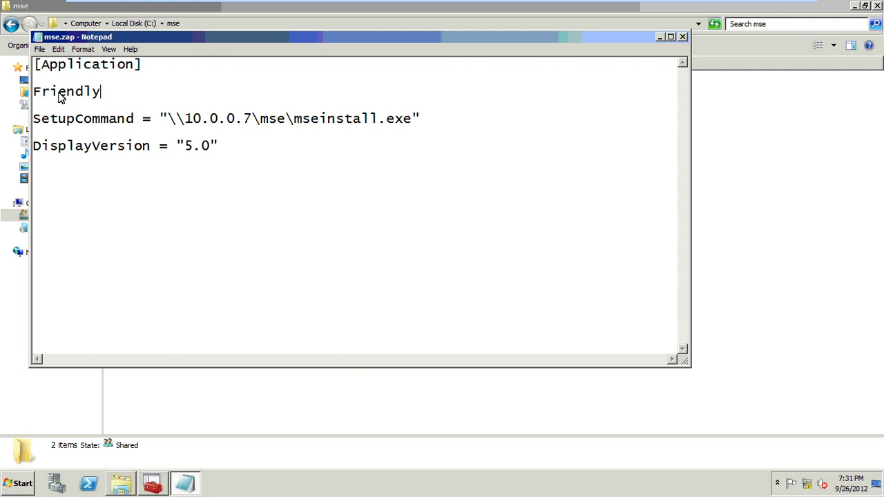
type("Name = \"Mi")
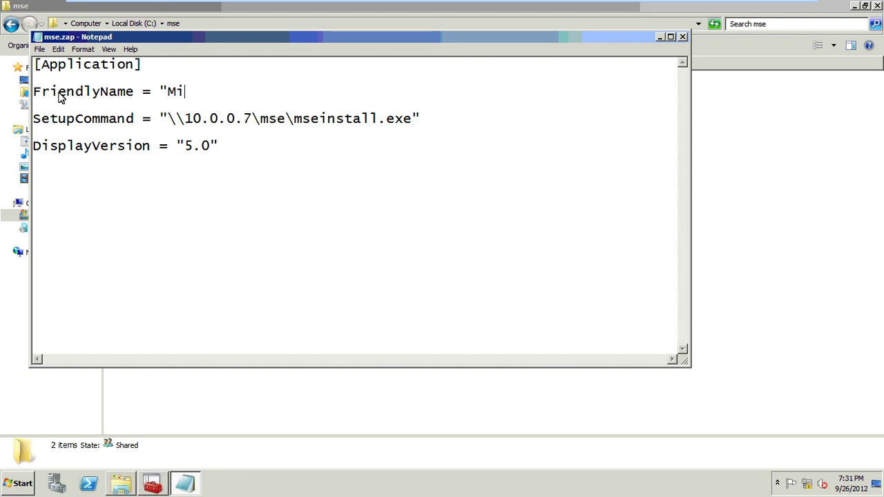
type("crosoft Ser")
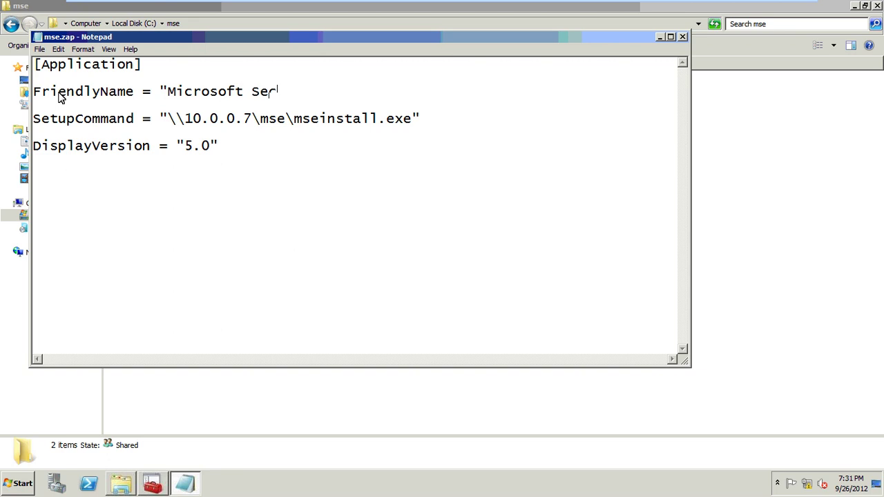
key("BackSpace")
type("curity EssentiAL")
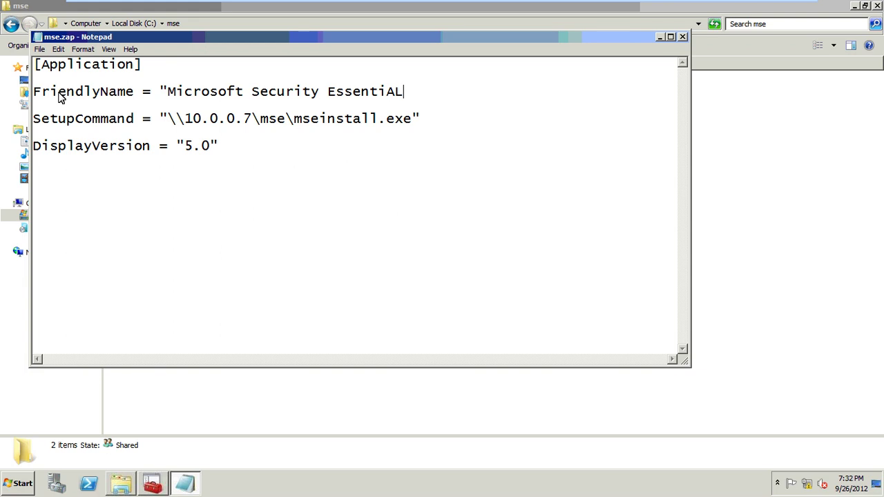
type("s\"")
Add an [Ext] section header below the DisplayVersion line.
left_click(232, 145)
key("Return")
type("[Ext]")
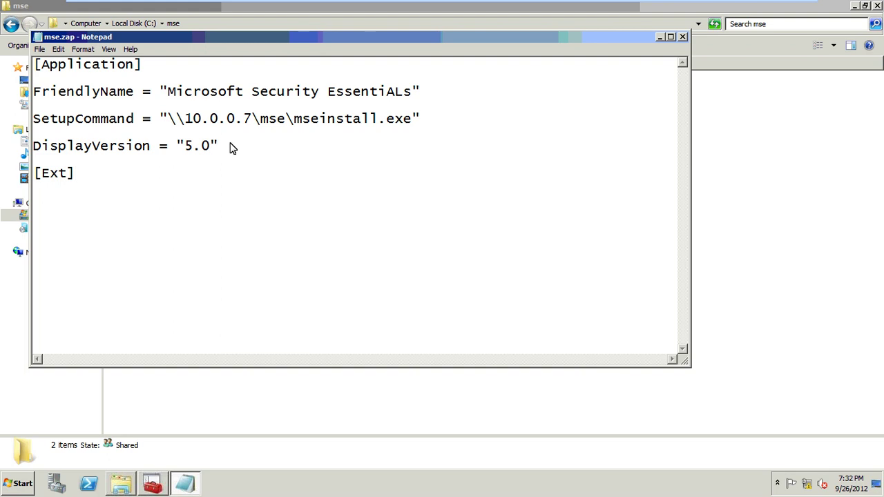
Save the script as a true ZAP file named mse1.zap in the mse folder and close it.
left_click(40, 50)
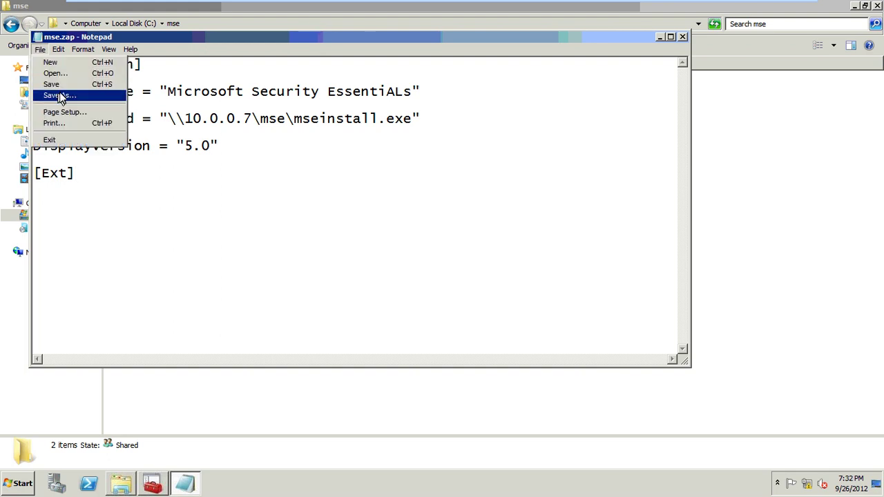
left_click(59, 94)
type("\"")
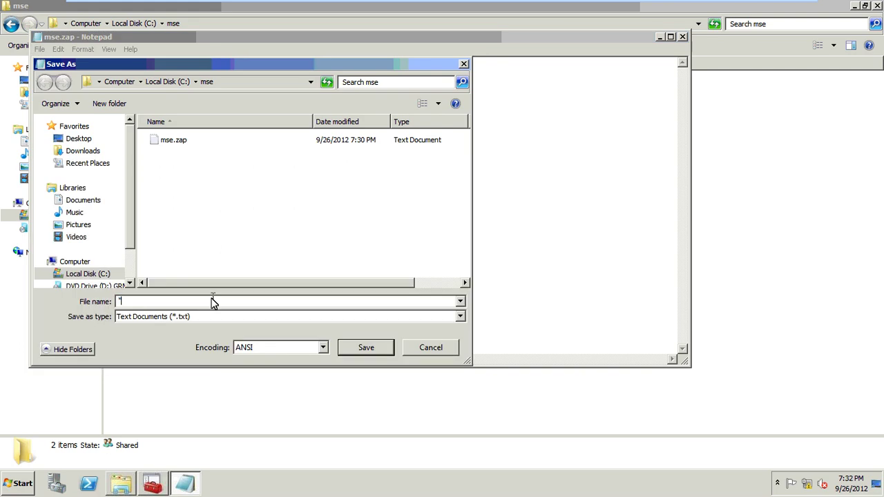
type("mse..zap\"")
key("BackSpace")
key("BackSpace")
key("BackSpace")
key("BackSpace")
key("BackSpace")
key("BackSpace")
left_click(378, 349)
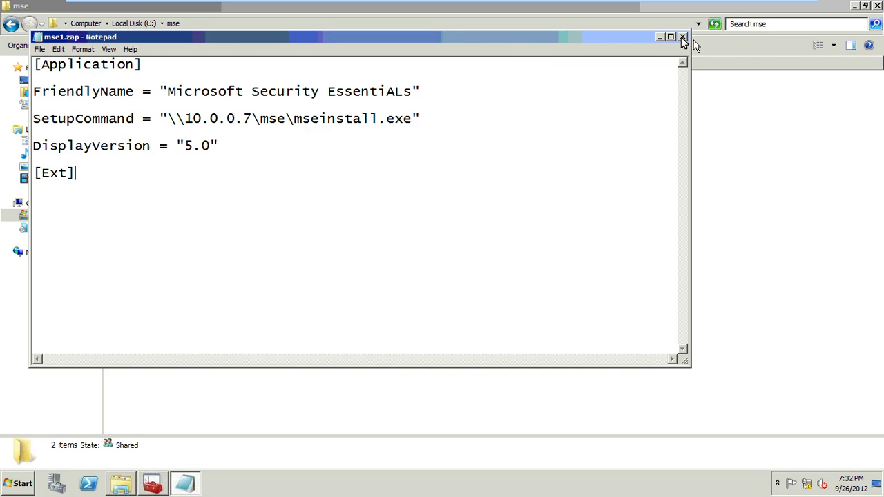
key("alt+F4")
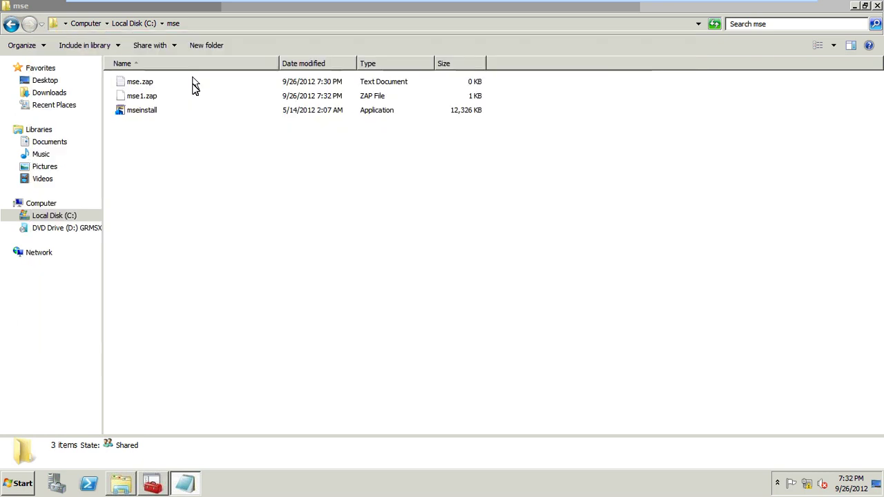
Delete the empty mse.zap text document from the mse folder and select mse1.zap.
left_click(193, 82)
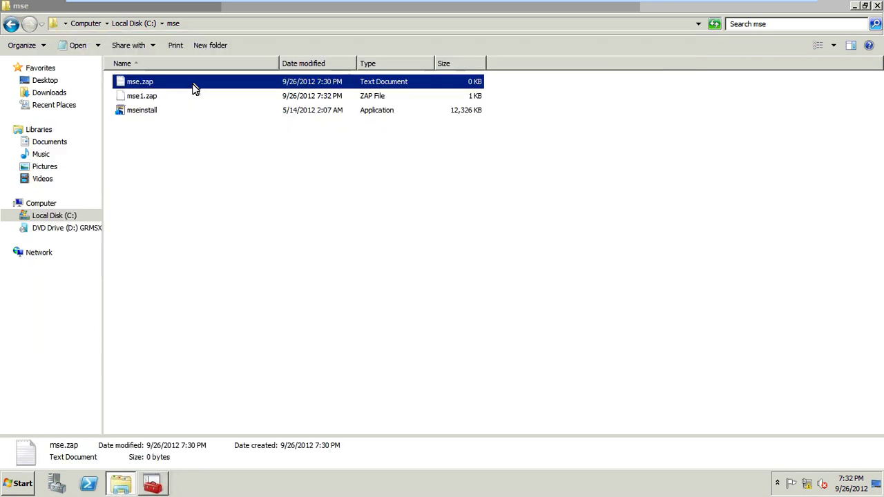
key("Delete")
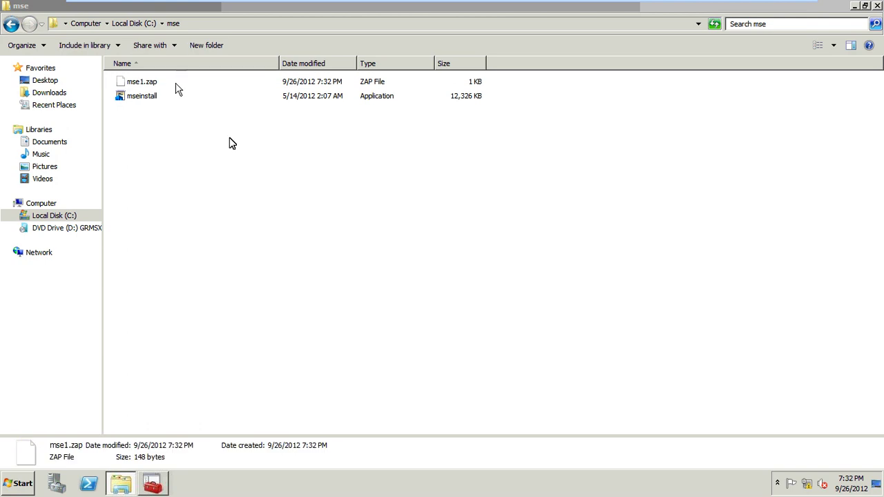
left_click(176, 83)
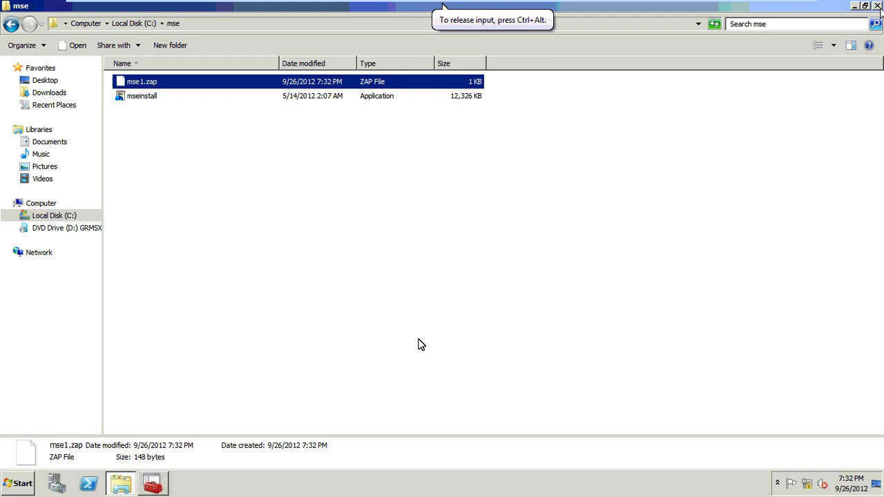
Leave the mse folder and switch back to Group Policy Management at the TAZ GPO.
key("super+d")
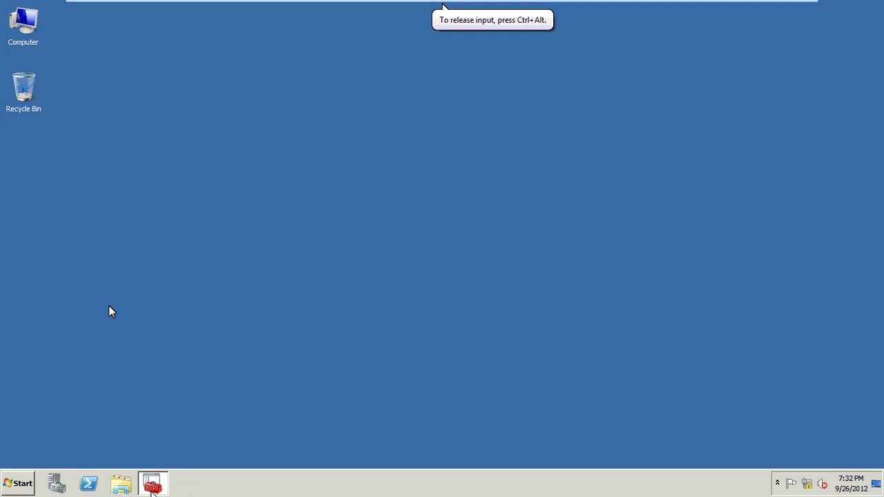
key("super+d")
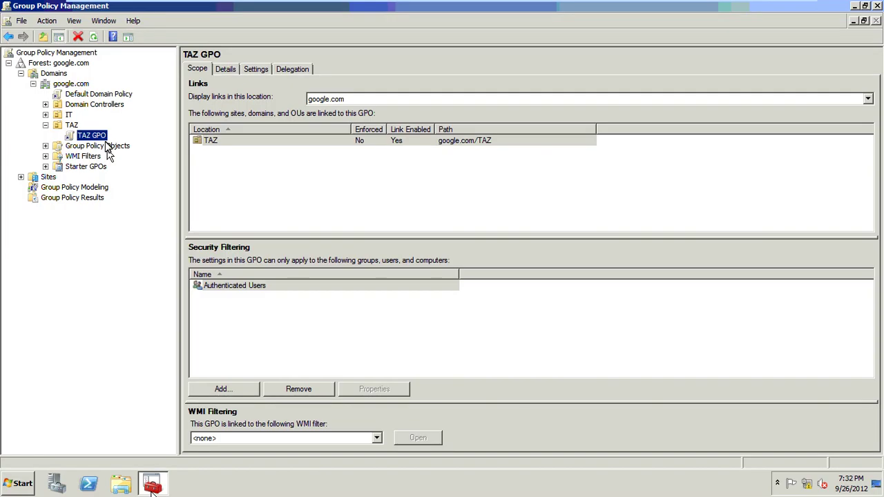
Open the TAZ GPO for editing and go to Software installation under the User Configuration policies.
right_click(103, 137)
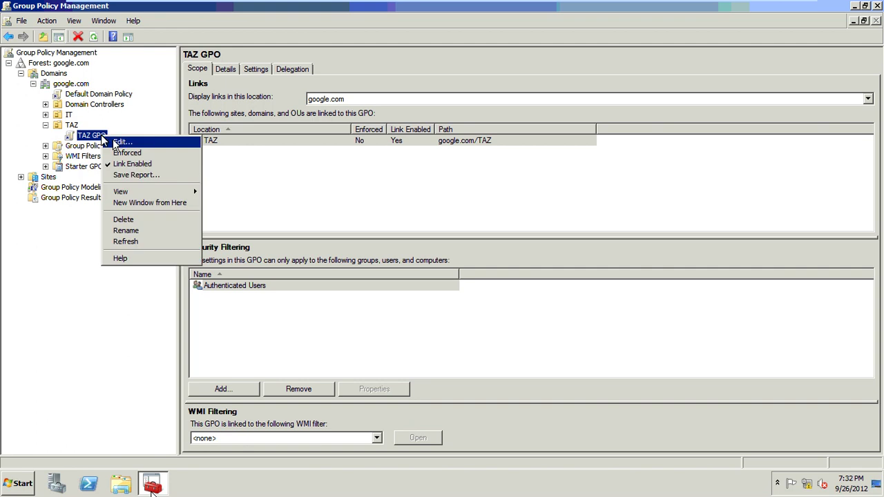
left_click(119, 141)
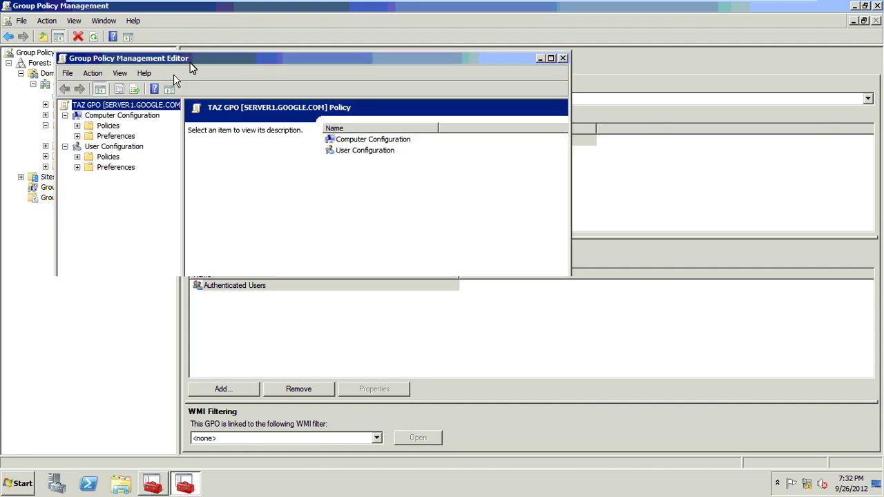
key("super+Up")
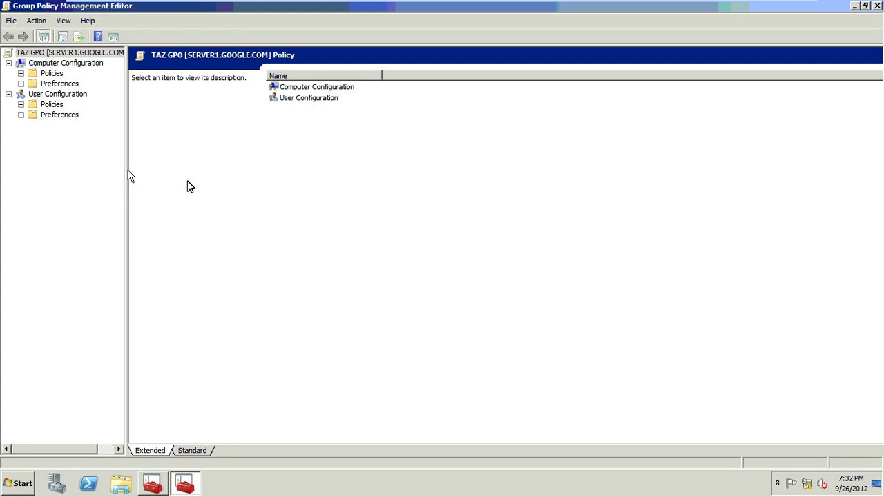
left_click(21, 104)
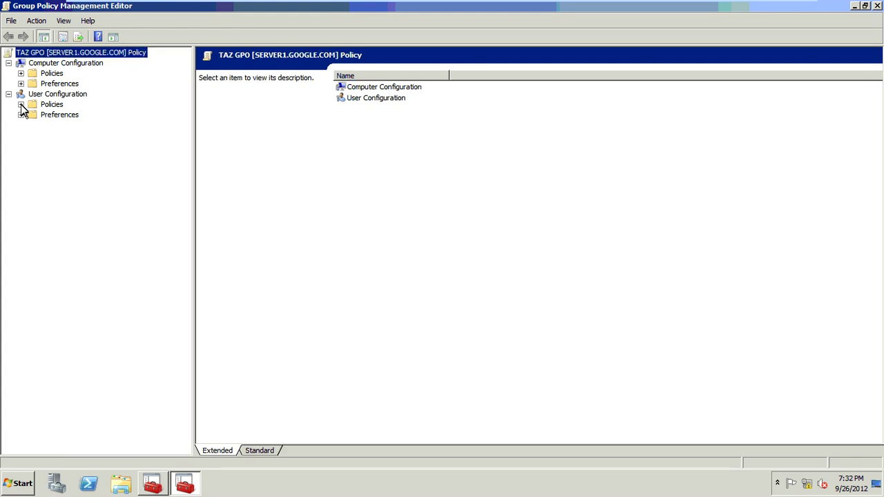
left_click(34, 114)
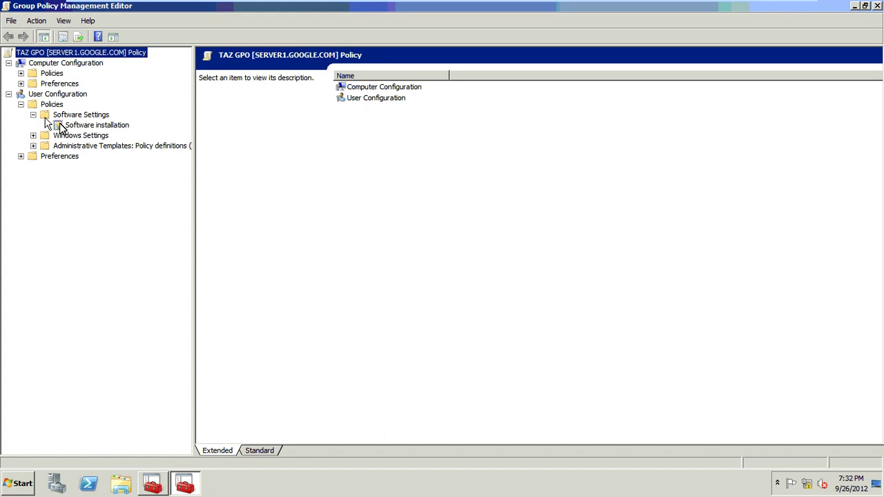
left_click(58, 125)
left_click(128, 126)
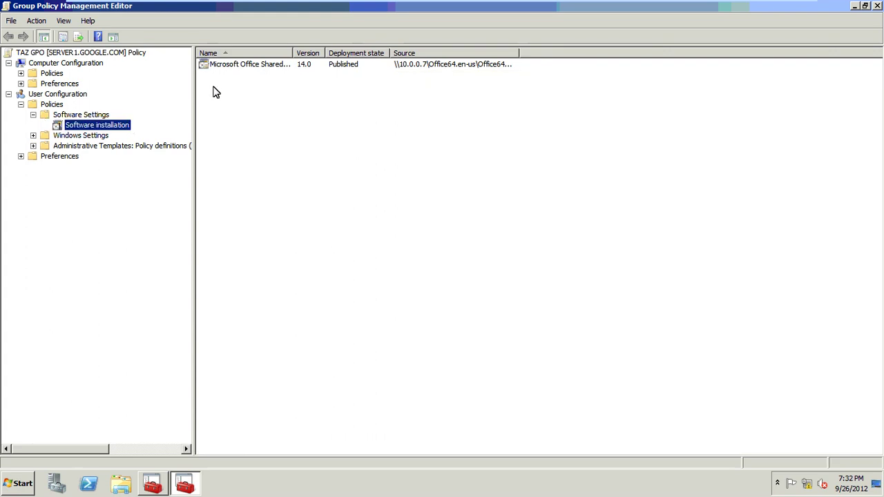
Remove the published Microsoft Office Shared package, immediately uninstalling the software from users and computers.
left_click(230, 64)
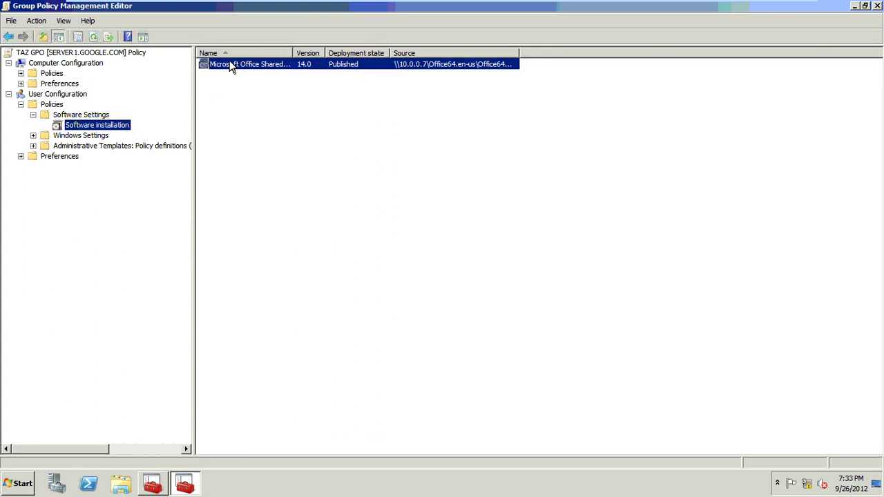
right_click(229, 63)
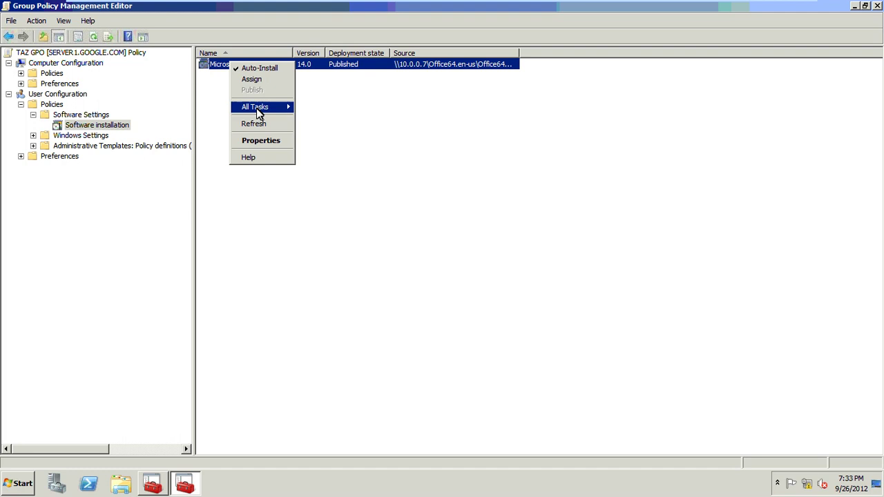
mouse_move(262, 107)
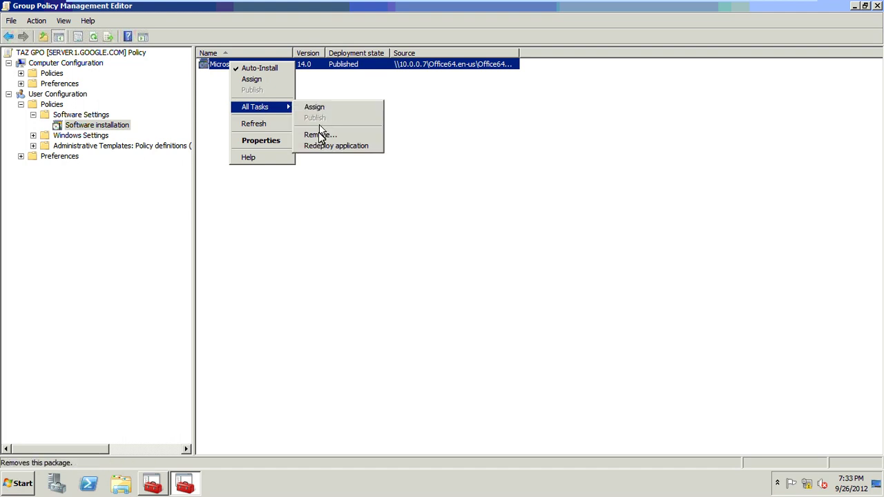
left_click(323, 137)
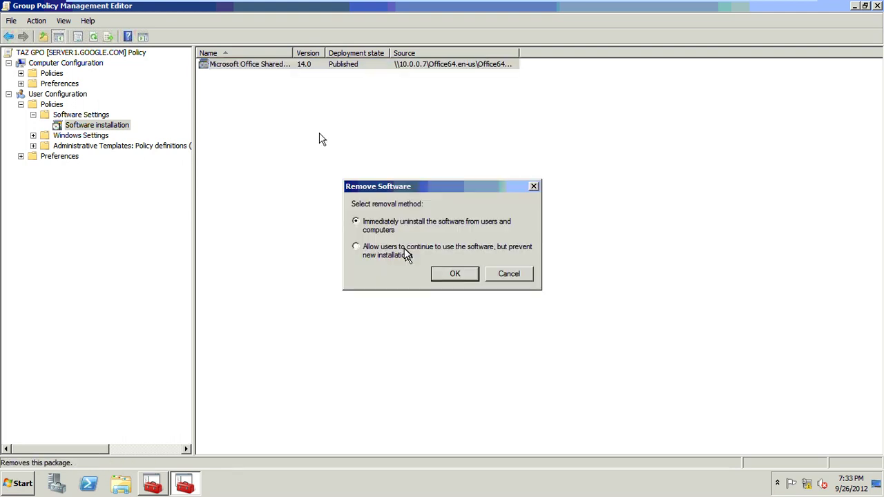
left_click(445, 276)
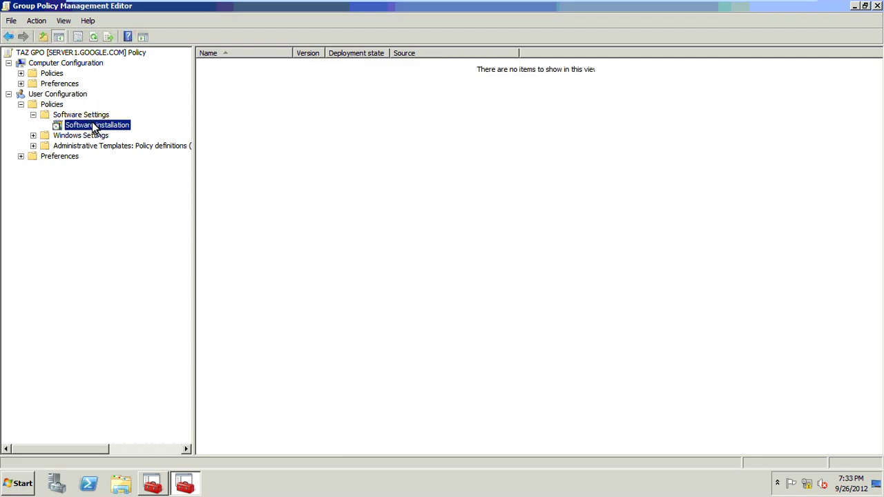
Start a new user software installation package and filter the files to ZAW Down-level application packages (*.zap).
right_click(93, 123)
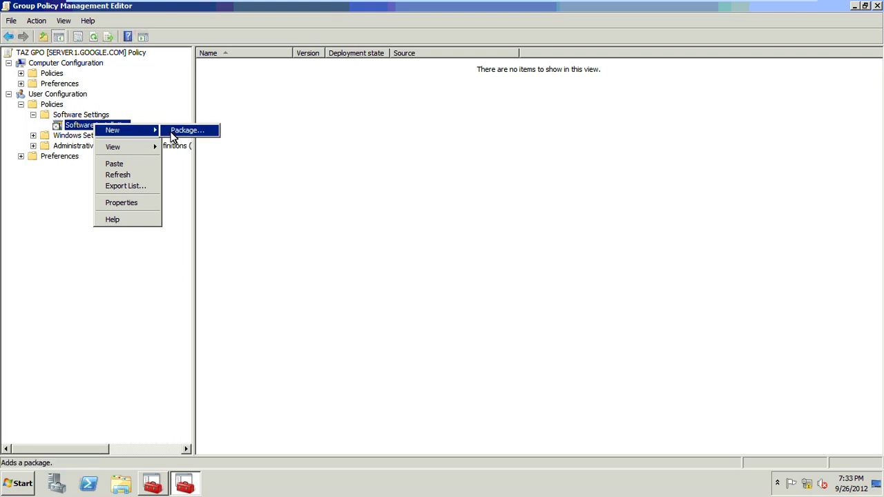
left_click(181, 131)
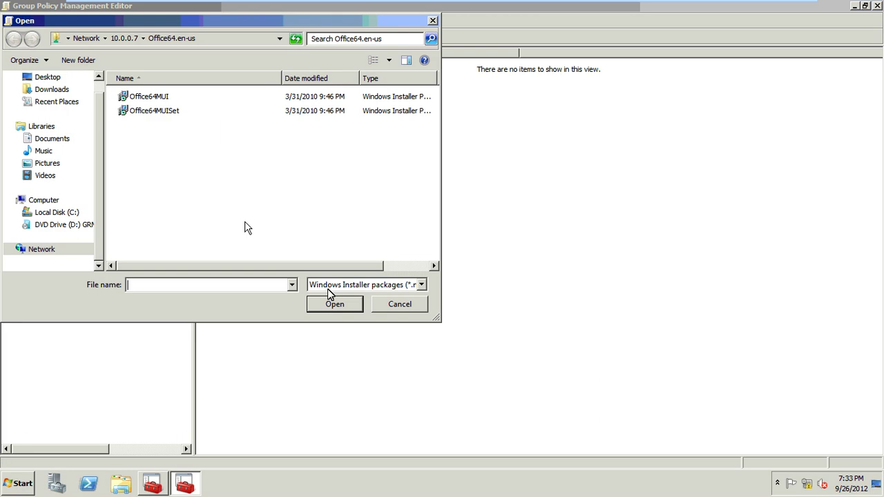
left_click(329, 287)
left_click(323, 308)
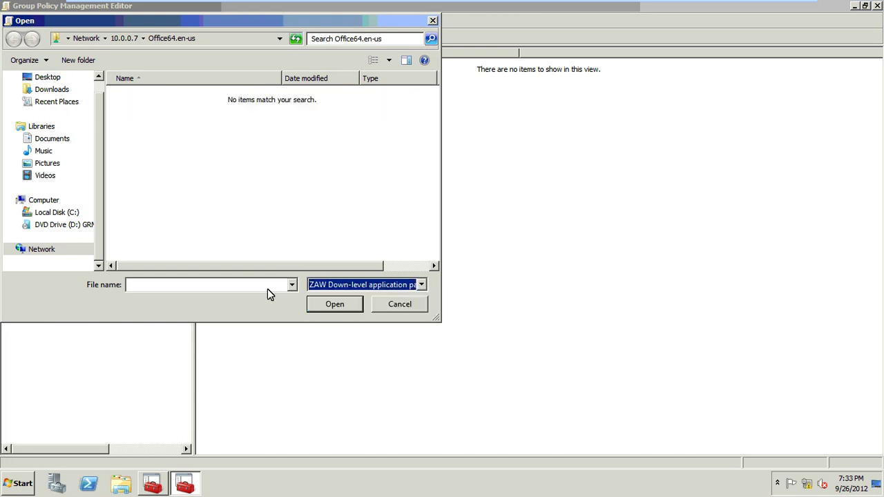
left_click(267, 289)
type("DisplayVesion = \"5.0\"")
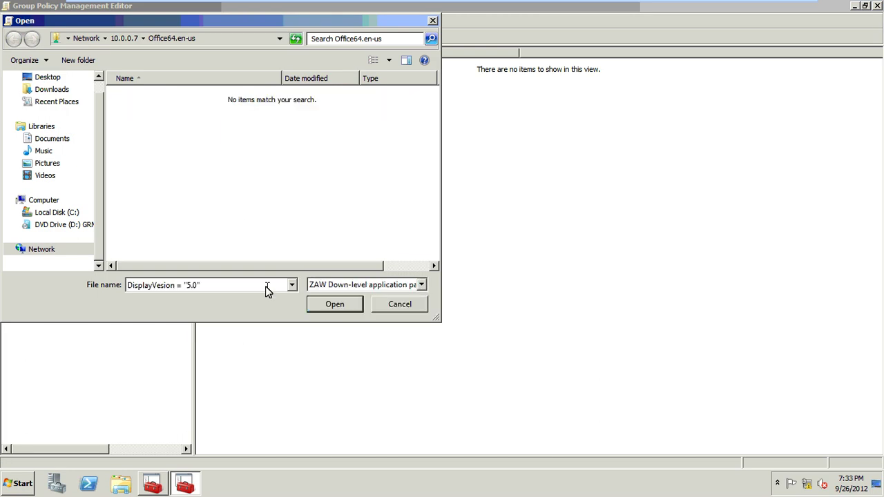
key("BackSpace")
key("BackSpace")
key("BackSpace")
key("BackSpace")
key("BackSpace")
key("BackSpace")
key("BackSpace")
key("BackSpace")
key("BackSpace")
key("BackSpace")
key("BackSpace")
key("BackSpace")
key("BackSpace")
key("BackSpace")
key("BackSpace")
key("BackSpace")
key("BackSpace")
key("BackSpace")
key("BackSpace")
key("BackSpace")
Open the mse share on \\10.0.0.7 in Windows Explorer to get its network path.
key("super+r")
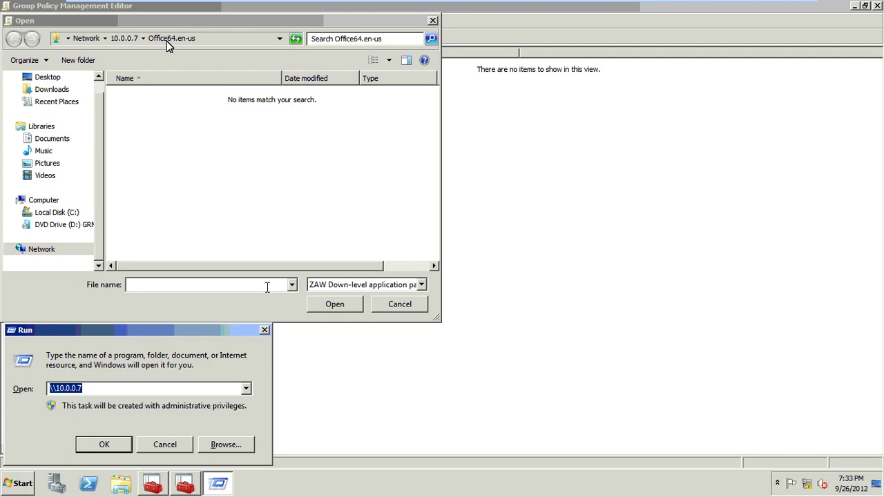
key("Return")
double_click(153, 81)
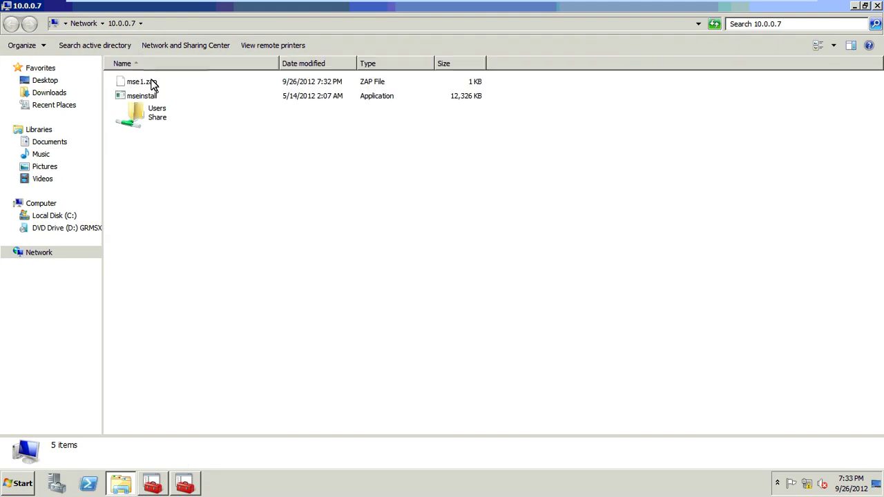
left_click(167, 22)
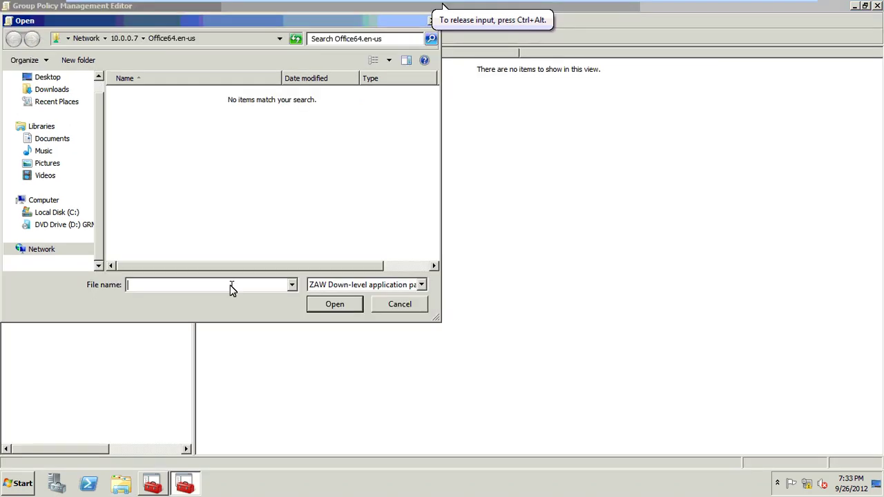
Browse to \\10.0.0.7\mse and deploy mse1.zap with the Published method.
type("\\\\10.0.0.7\\mse")
key("Return")
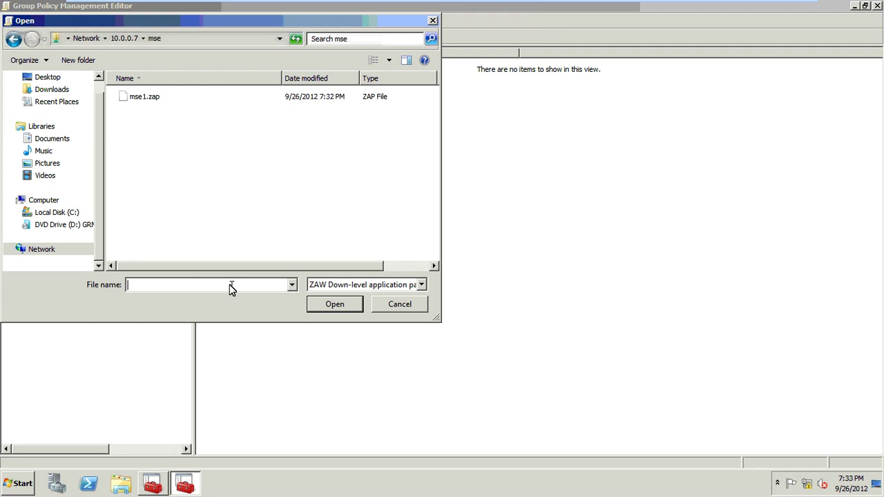
left_click(153, 103)
double_click(155, 103)
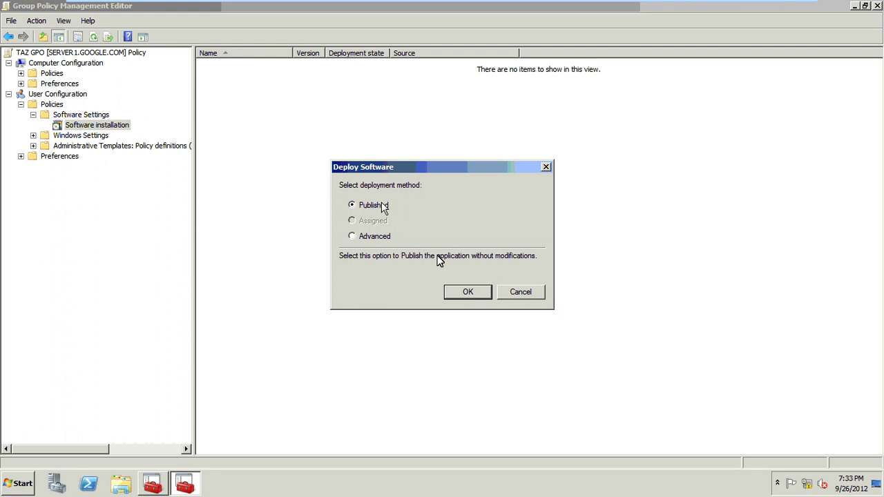
left_click(465, 296)
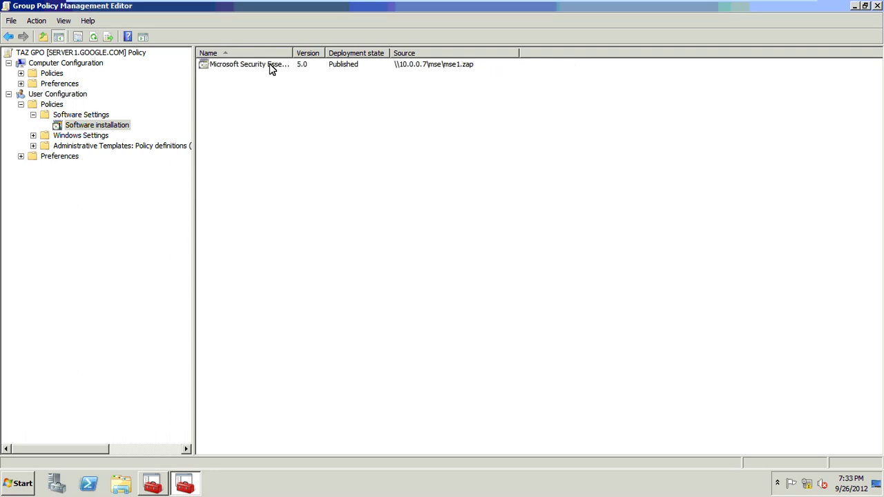
Remove the Microsoft Security Essentials package while leaving the application installed wherever it already is.
left_click(269, 64)
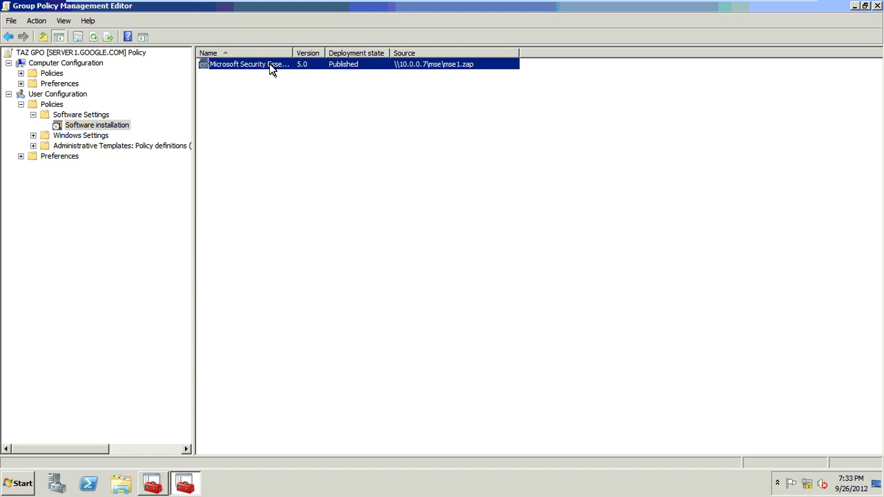
right_click(270, 64)
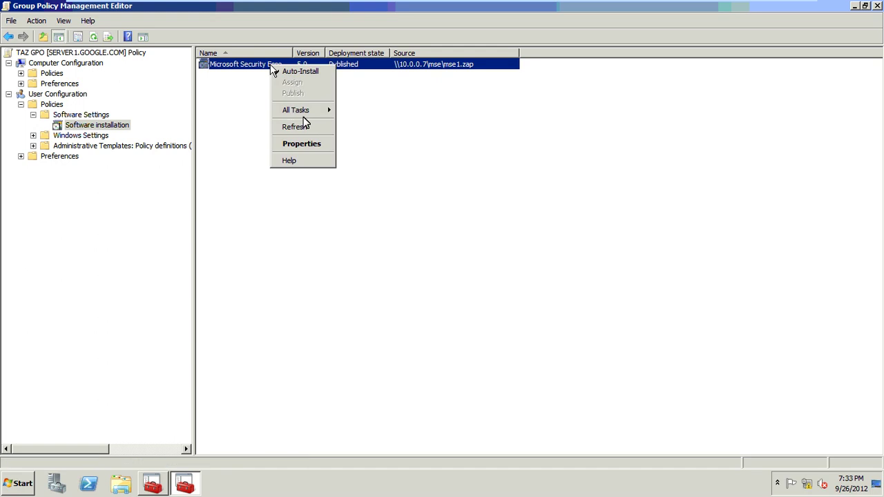
mouse_move(306, 117)
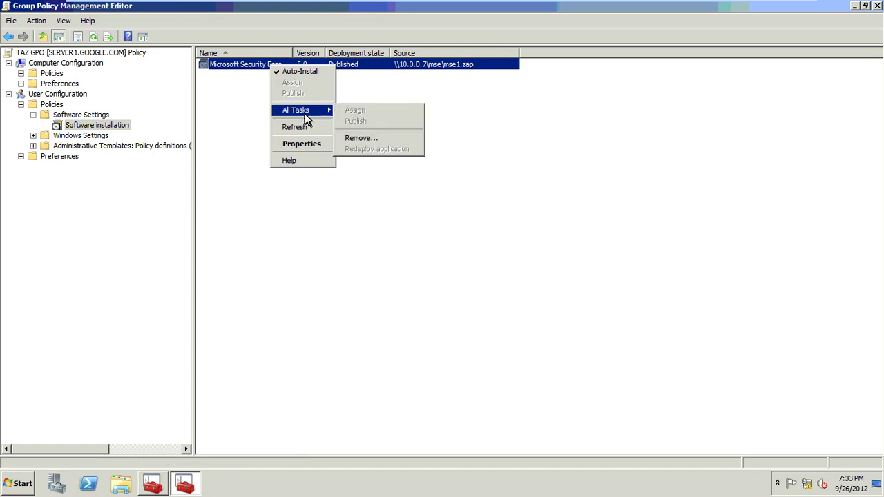
left_click(362, 139)
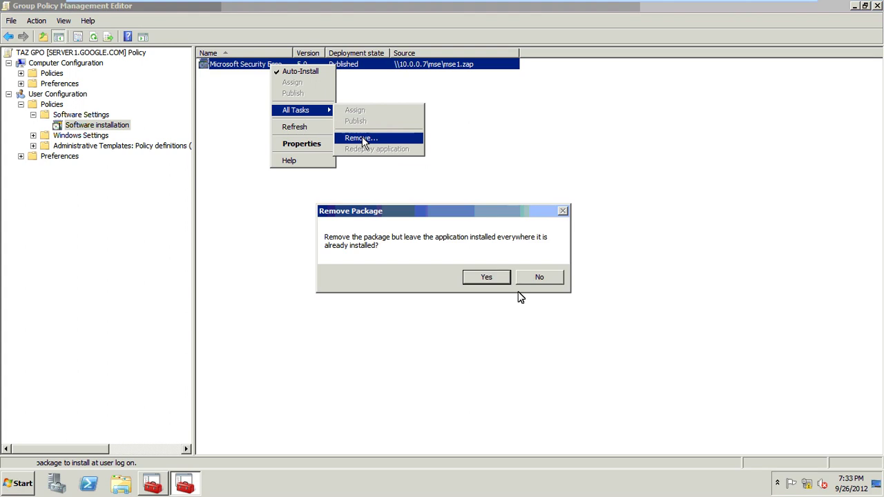
left_click(487, 277)
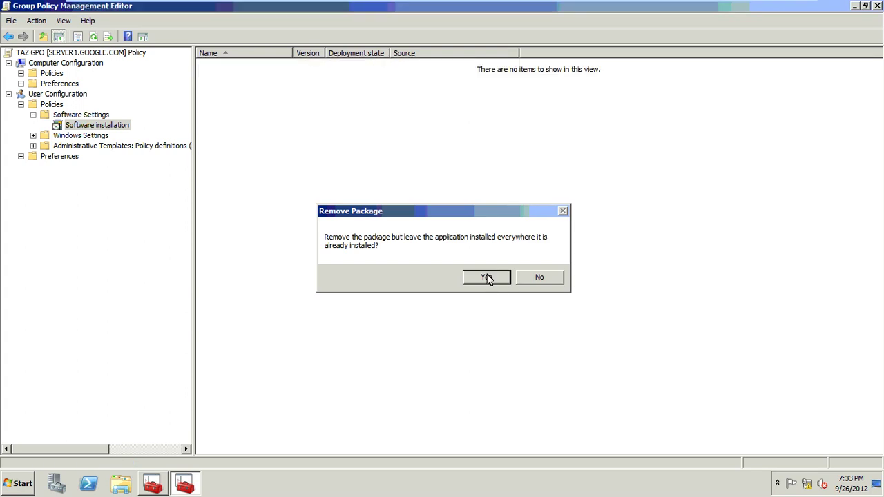
Add mse1.zap from \\10.0.0.7\mse as a new user software package using the Advanced deployment method.
right_click(124, 125)
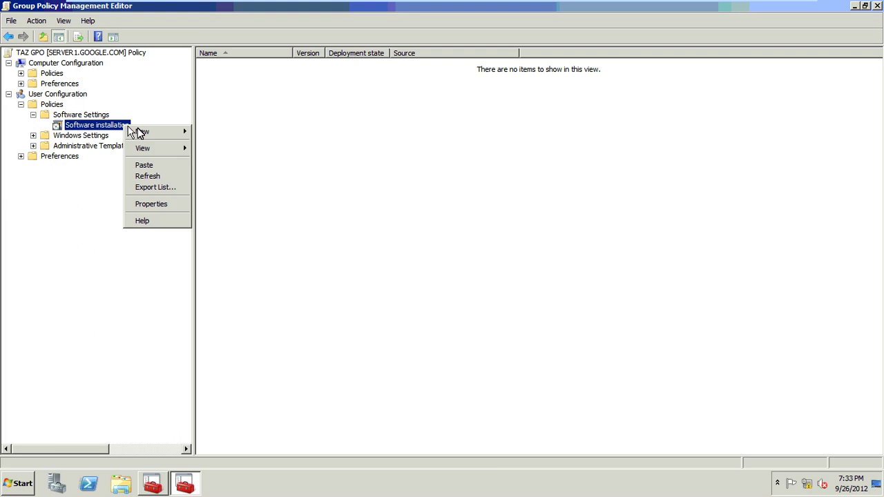
mouse_move(142, 132)
left_click(214, 132)
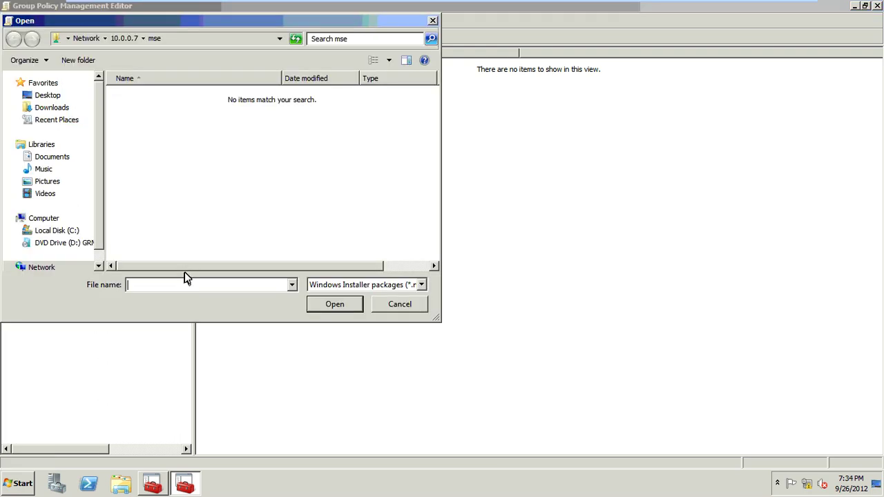
left_click(382, 284)
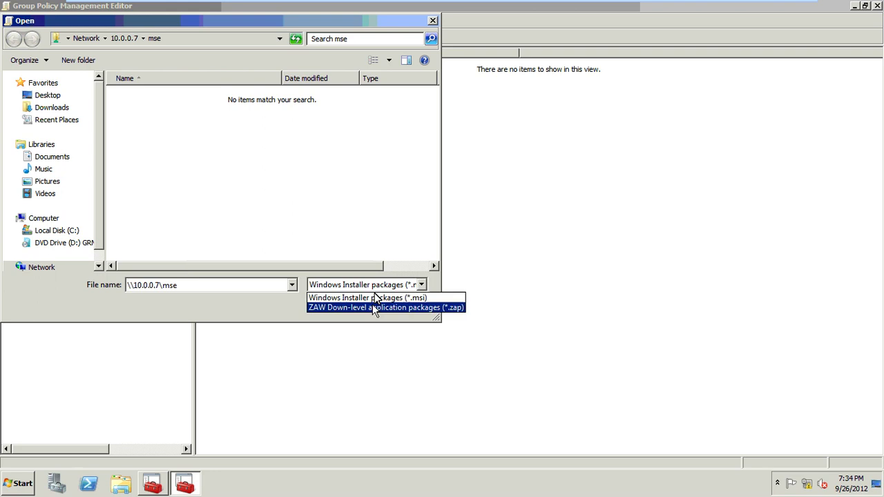
left_click(370, 307)
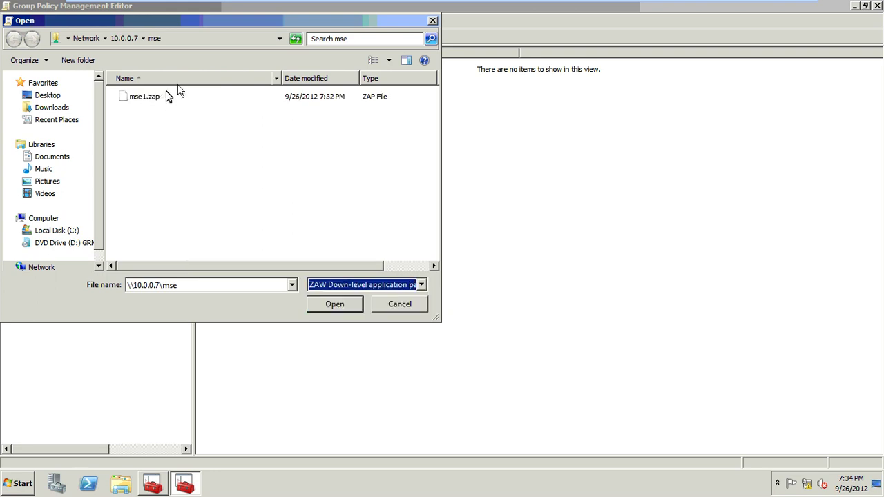
double_click(166, 102)
left_click(368, 237)
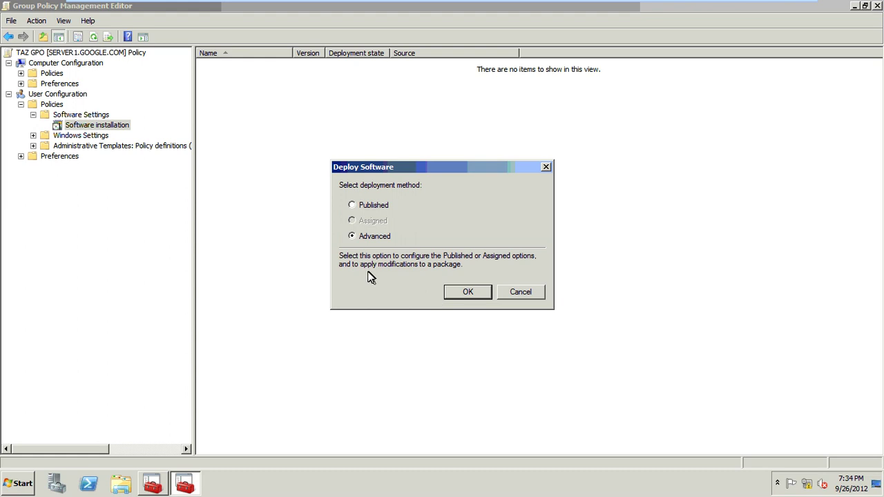
left_click(467, 291)
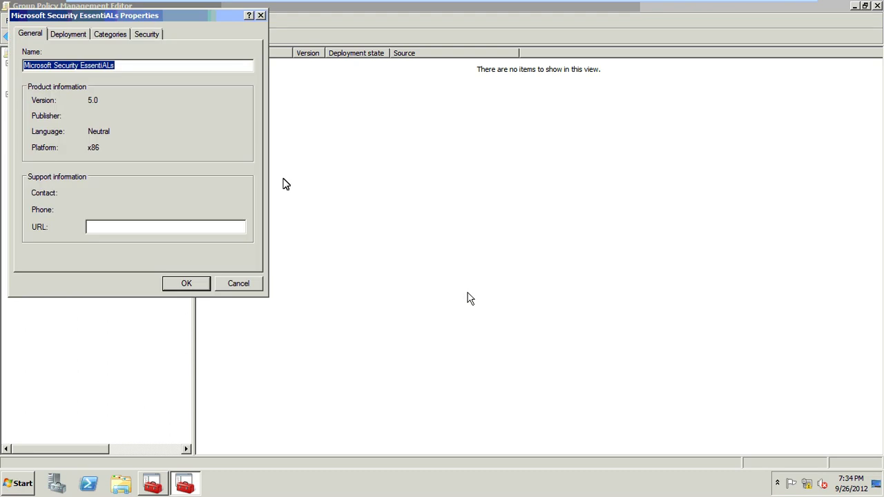
Set the package's advanced deployment options to ignore language and make the 32-bit X86 application available to Win64 machines, and accept the properties.
left_click(79, 35)
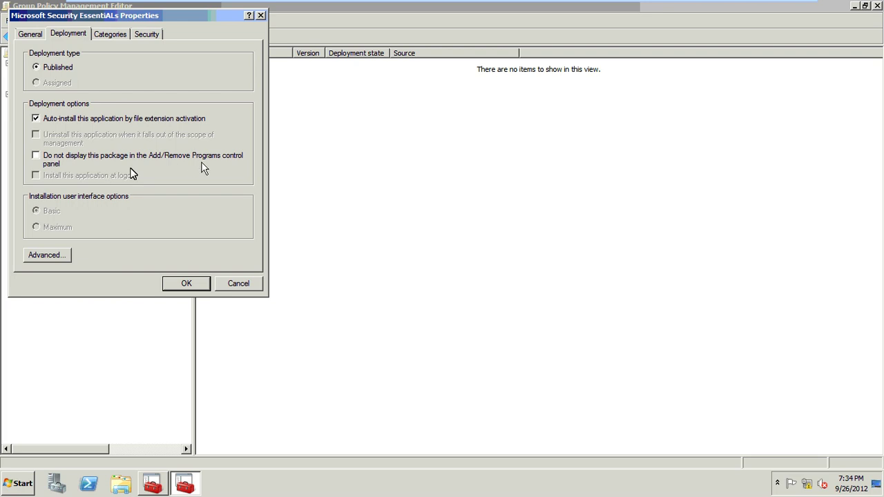
left_click(53, 253)
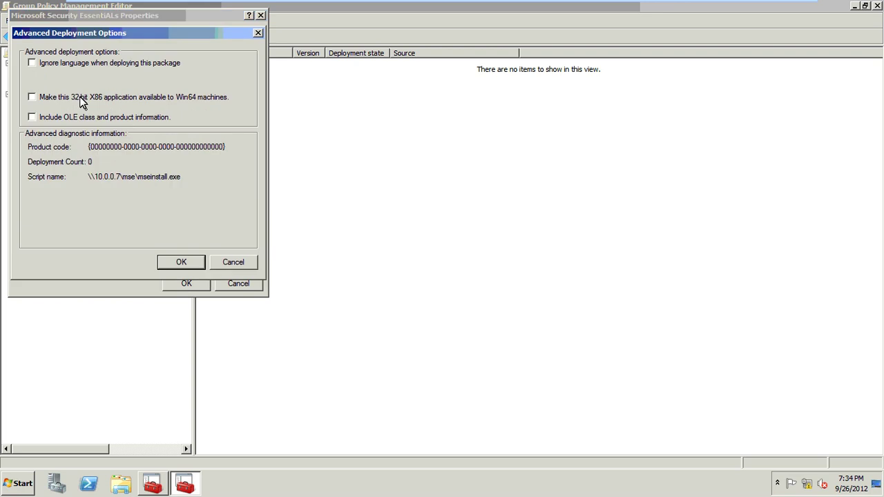
left_click(81, 101)
left_click(119, 66)
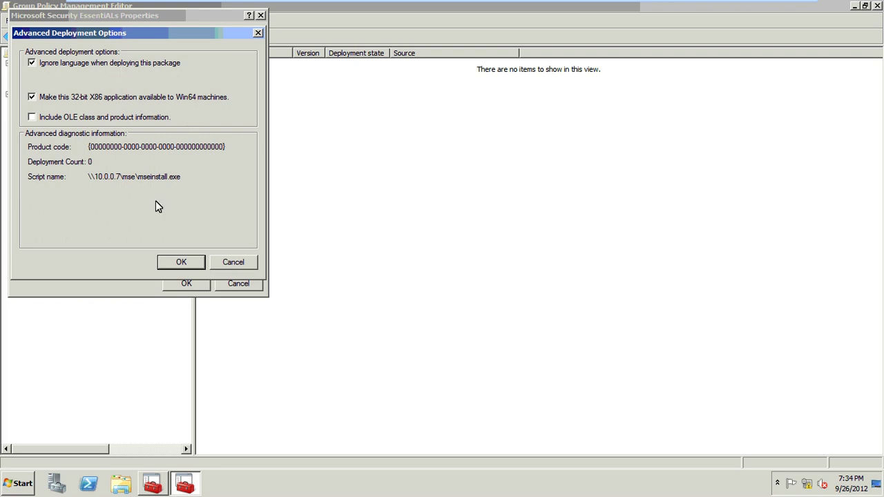
left_click(181, 265)
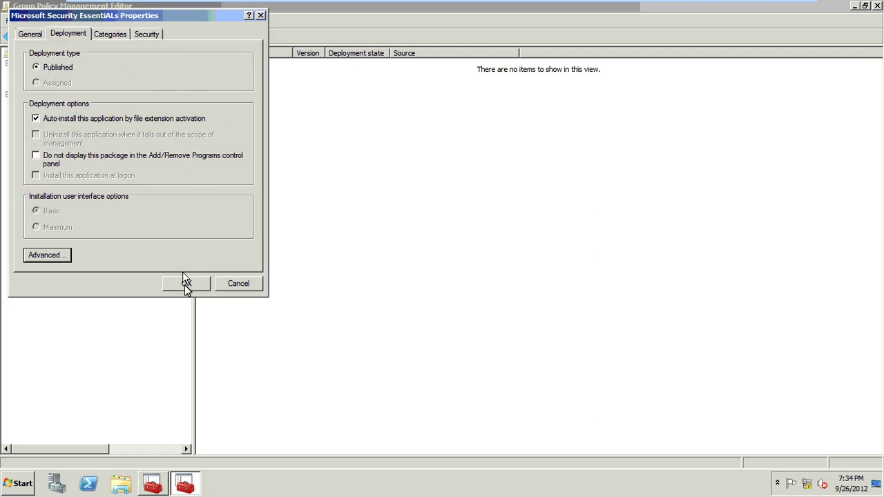
left_click(186, 282)
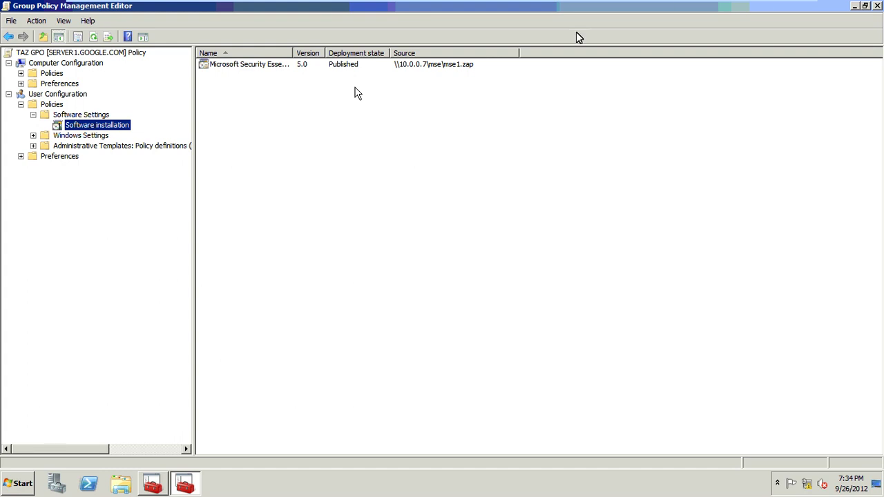
Close the group policy windows and force a policy refresh with gpupdate /force.
mouse_move(879, 6)
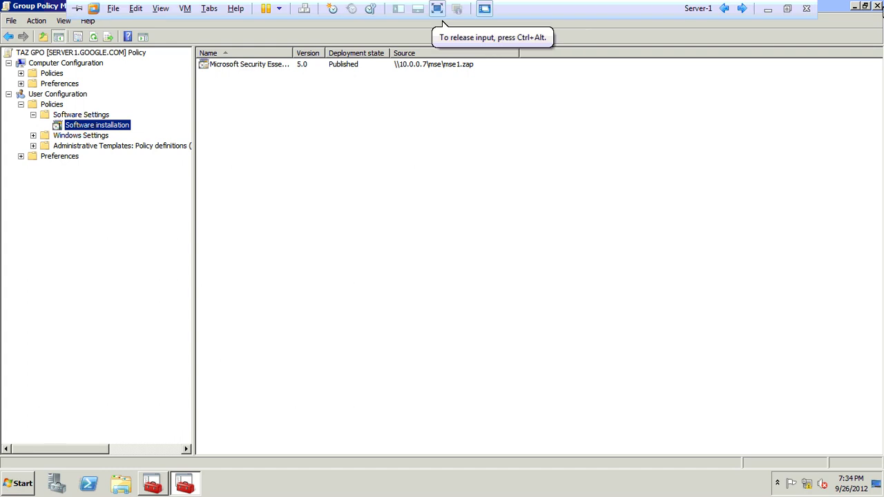
key("alt+F4")
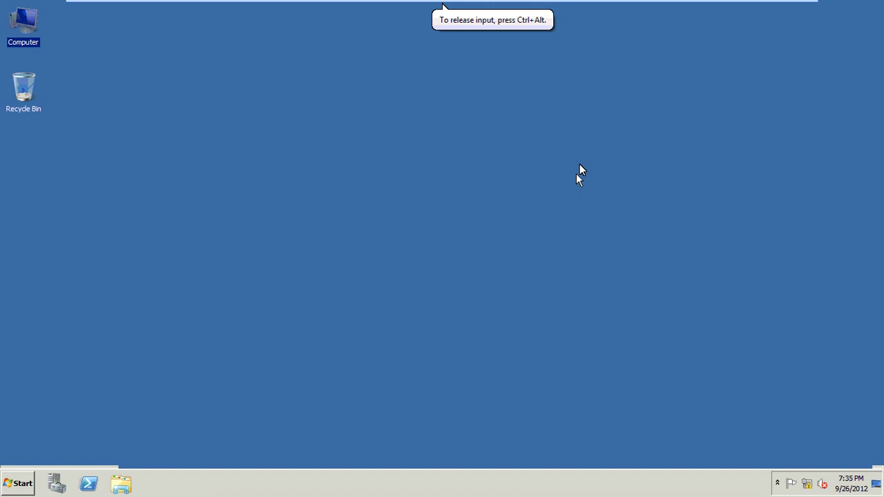
key("super+r")
type("gp")
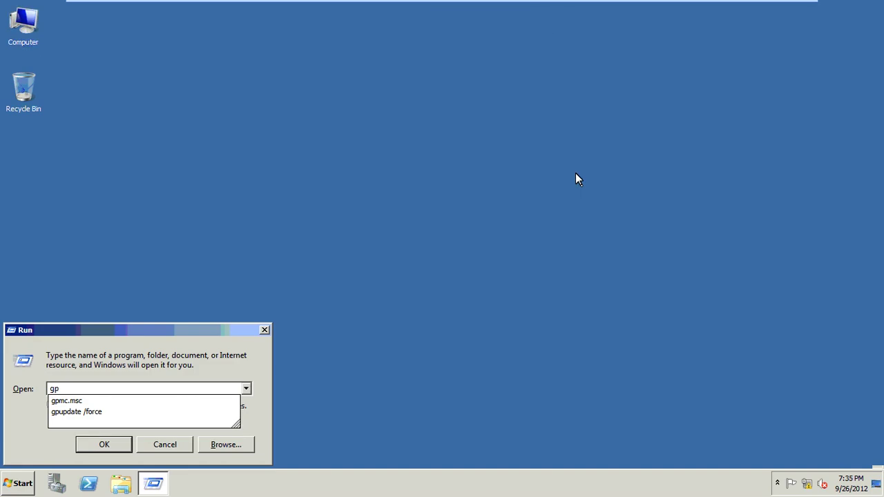
key("Down")
key("Down")
key("Return")
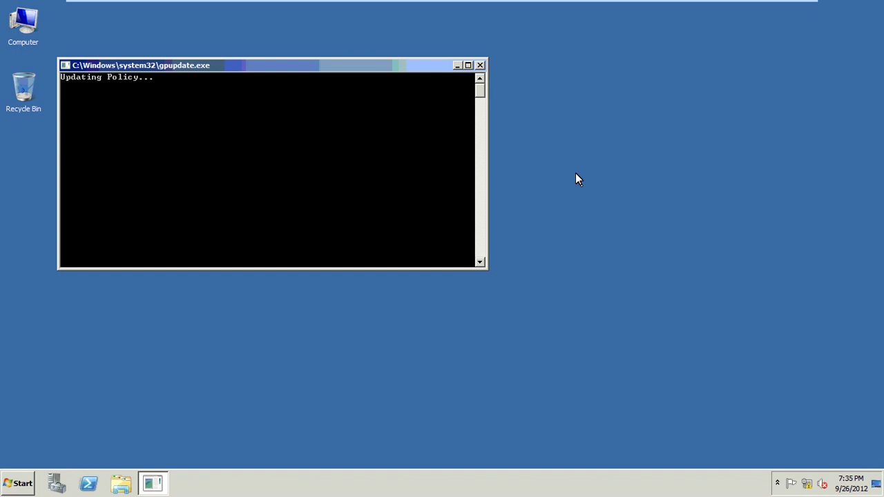
Open Notepad and write "Thanks to see the Software Deployment Methods.....", followed by a blank line and a "BY" line with the author's name.
key("super+r")
type("no")
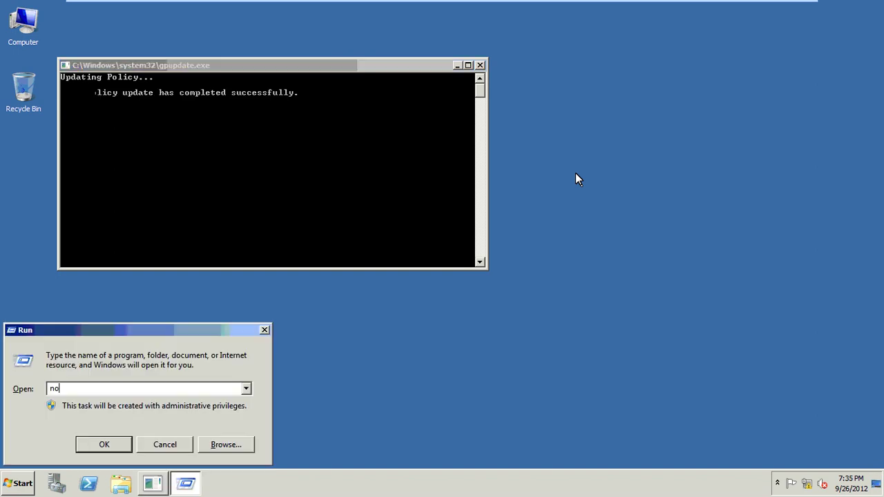
type("tepad")
key("Return")
type("Than")
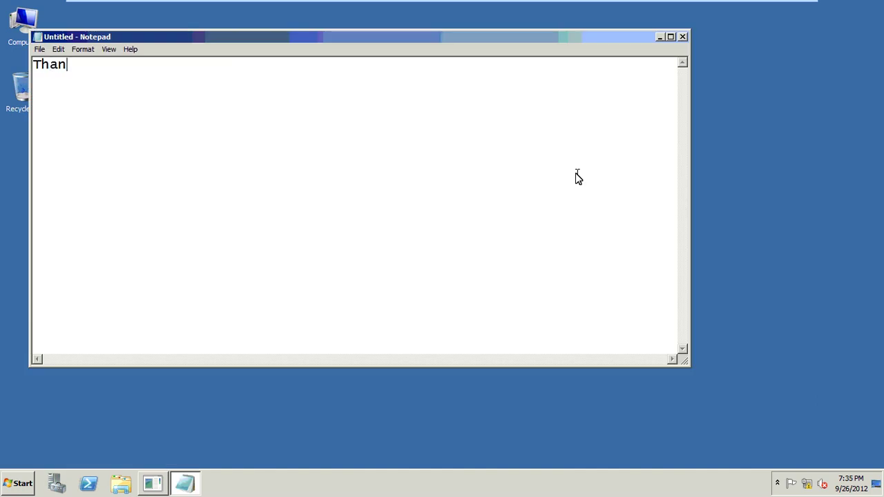
type("ks to see")
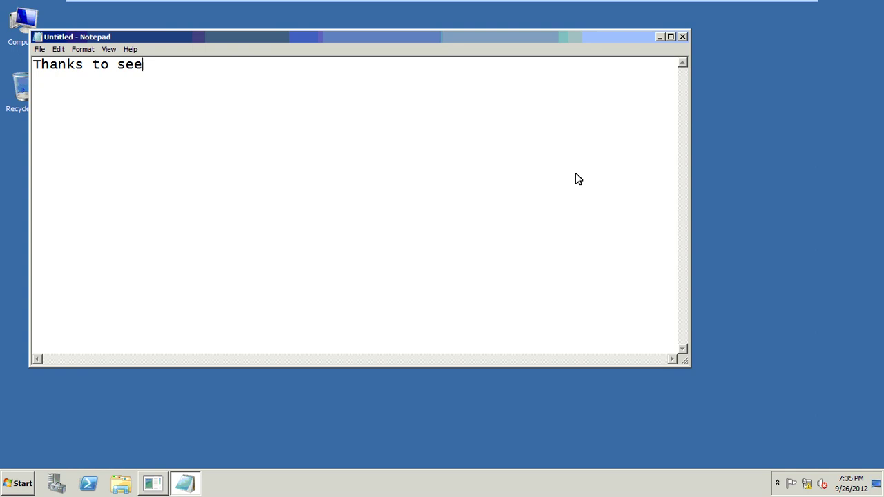
type(" the ")
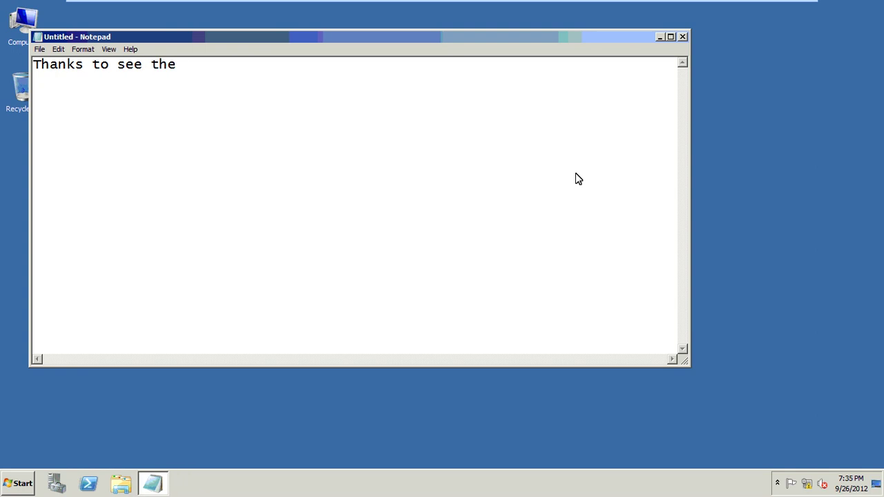
type("Software")
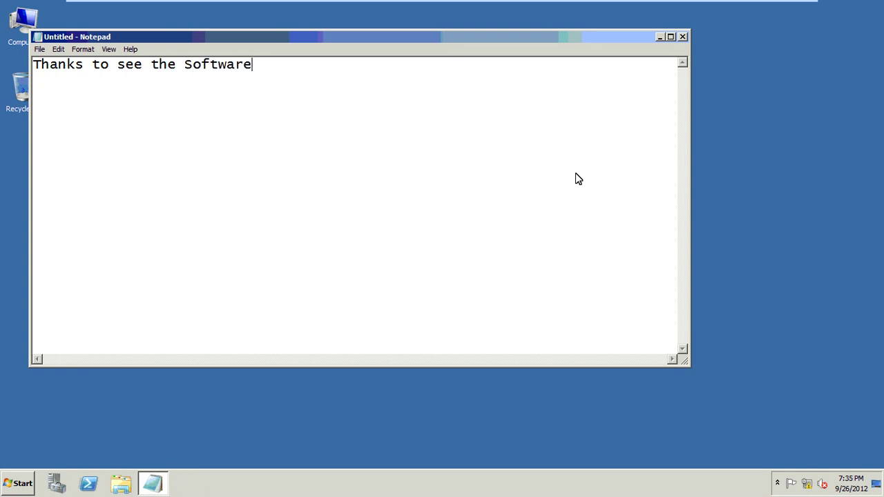
type(" Deployment ")
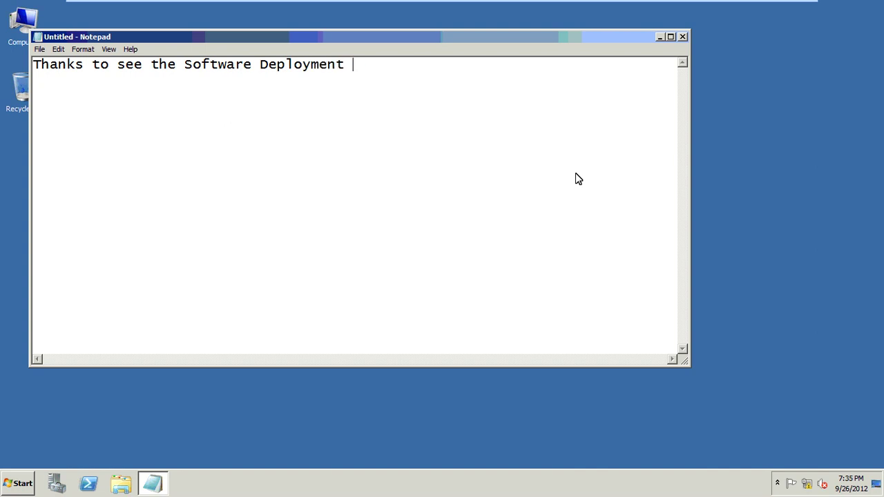
type("Methods.....")
key("Return")
key("Return")
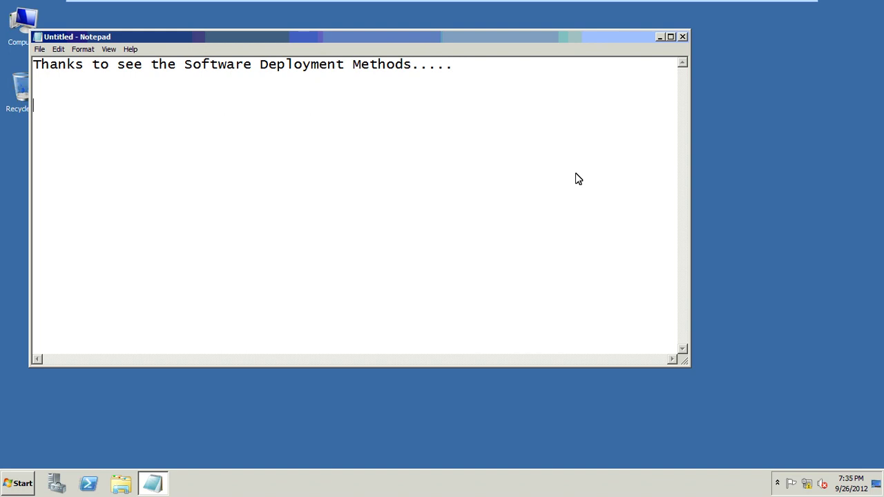
type("BY TAZZZZZ......")
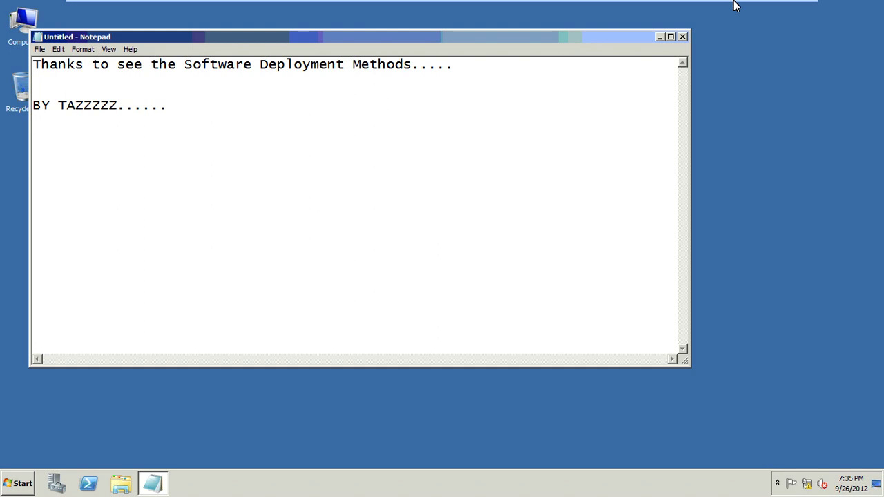
mouse_move(783, 7)
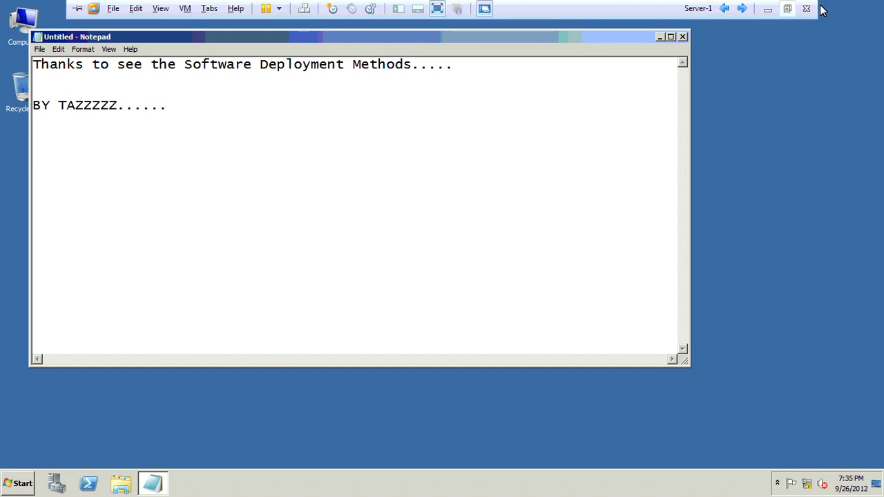